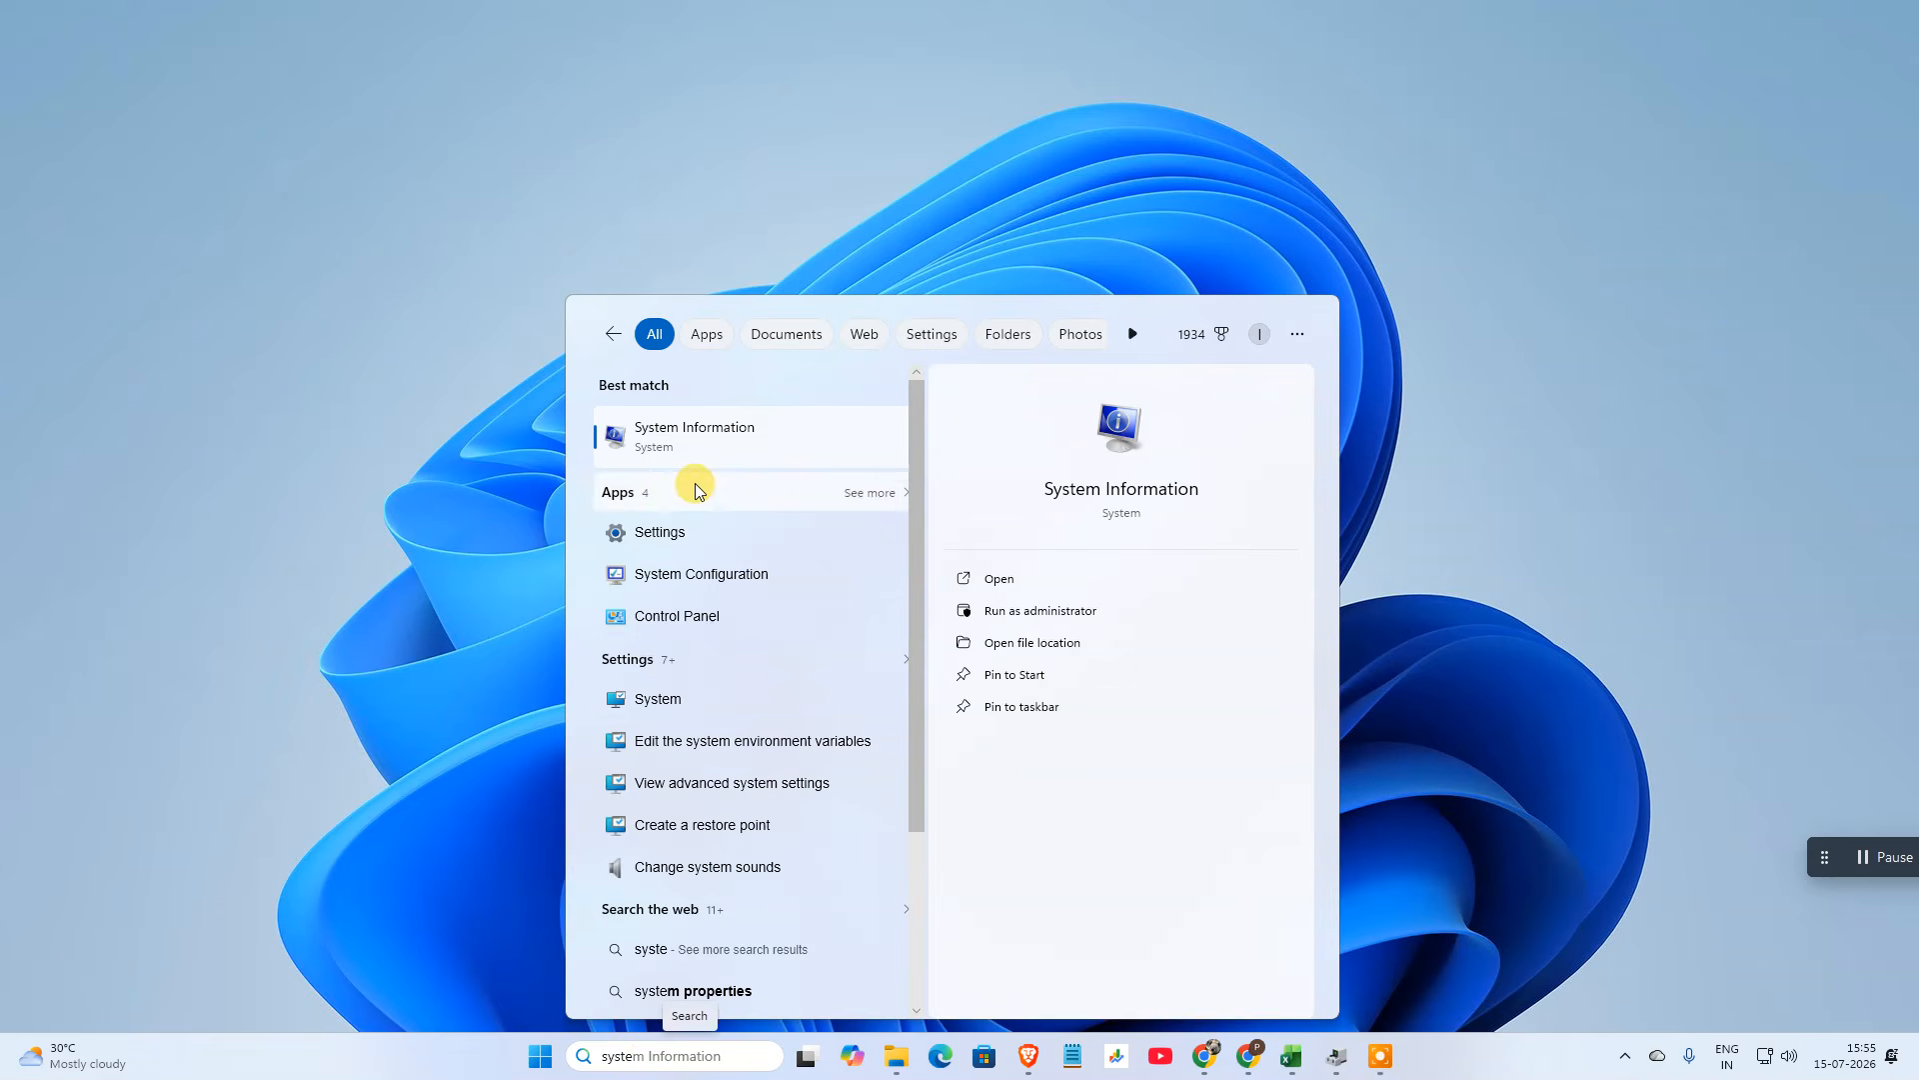
# Open System Information and locate the baseboard manufacturer and baseboard product entries.
pyautogui.click(705, 441)
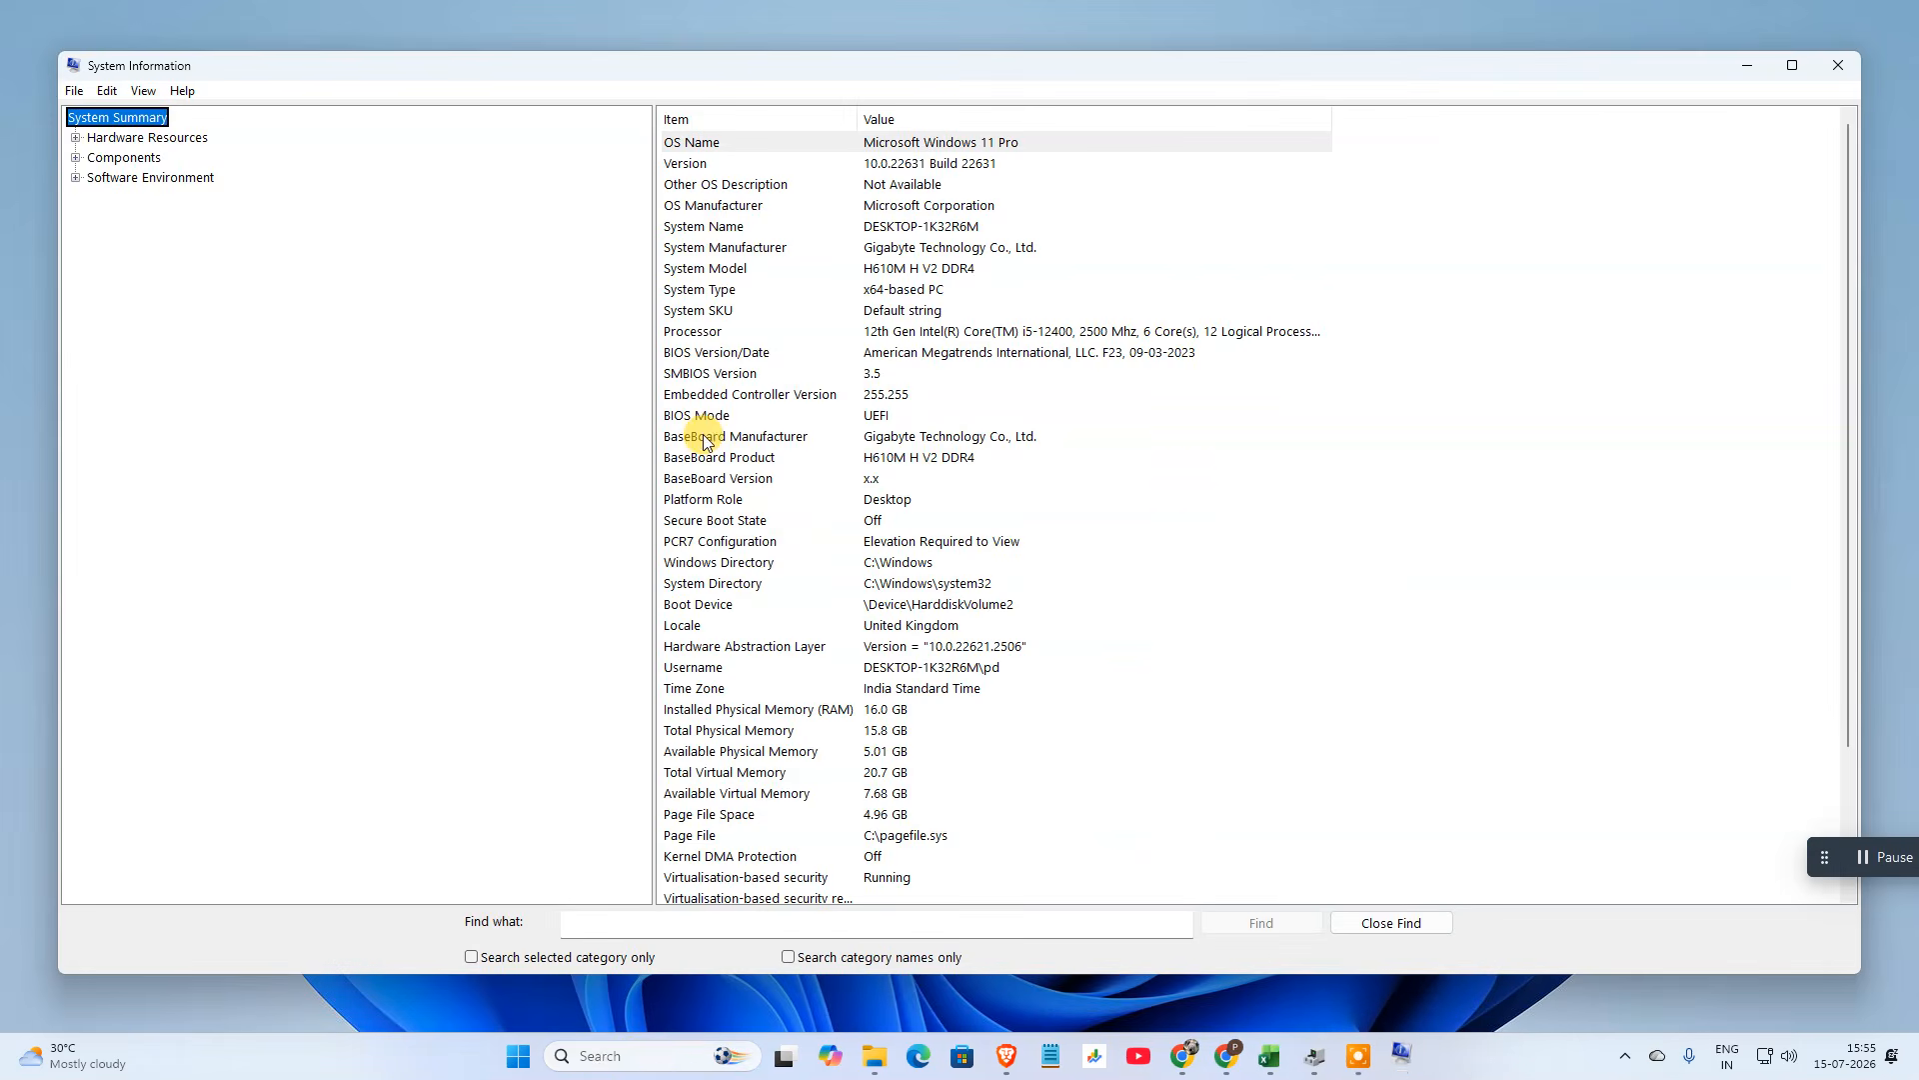
pyautogui.click(1170, 478)
pyautogui.click(740, 437)
pyautogui.click(679, 460)
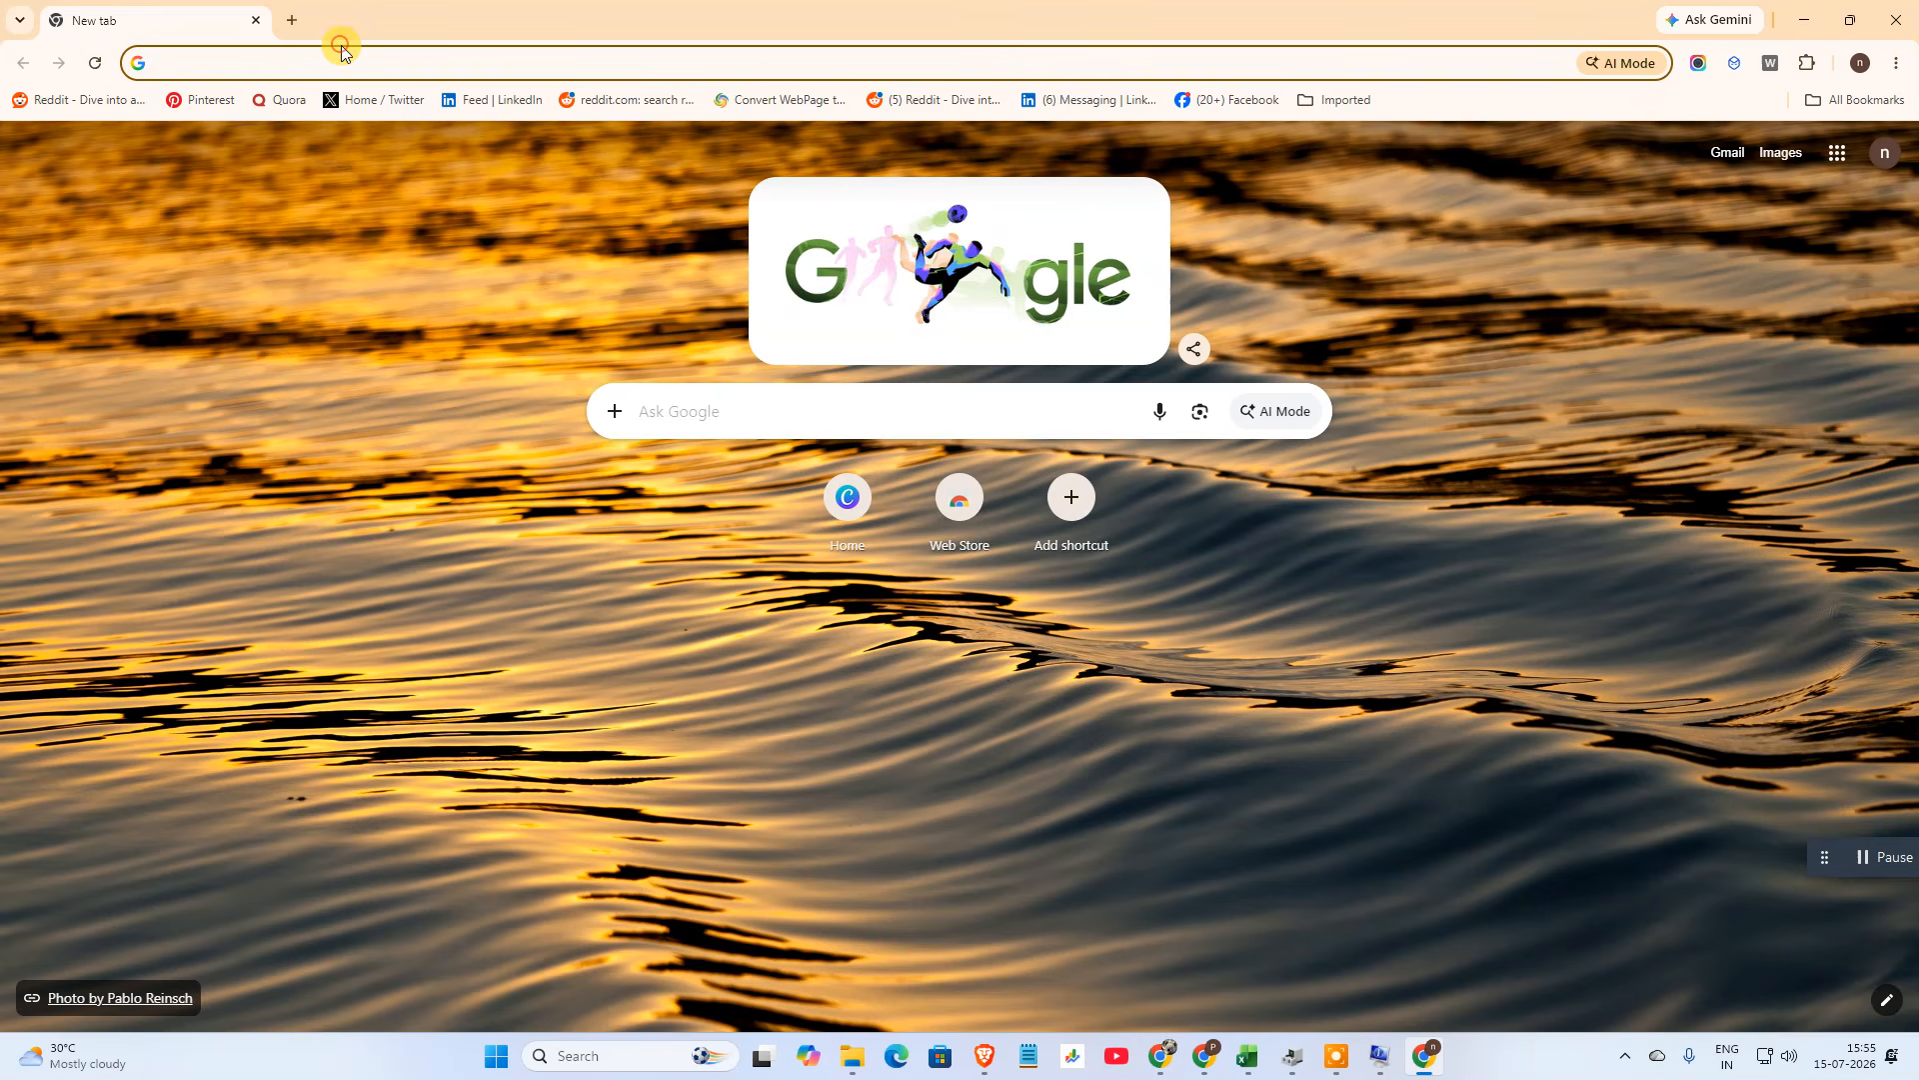
# Search Google in Chrome for "m610m h v2 ddr4" and compare the results with the baseboard product in System Information.
pyautogui.write('m610m h v2 ddr4')
pyautogui.press('Return')
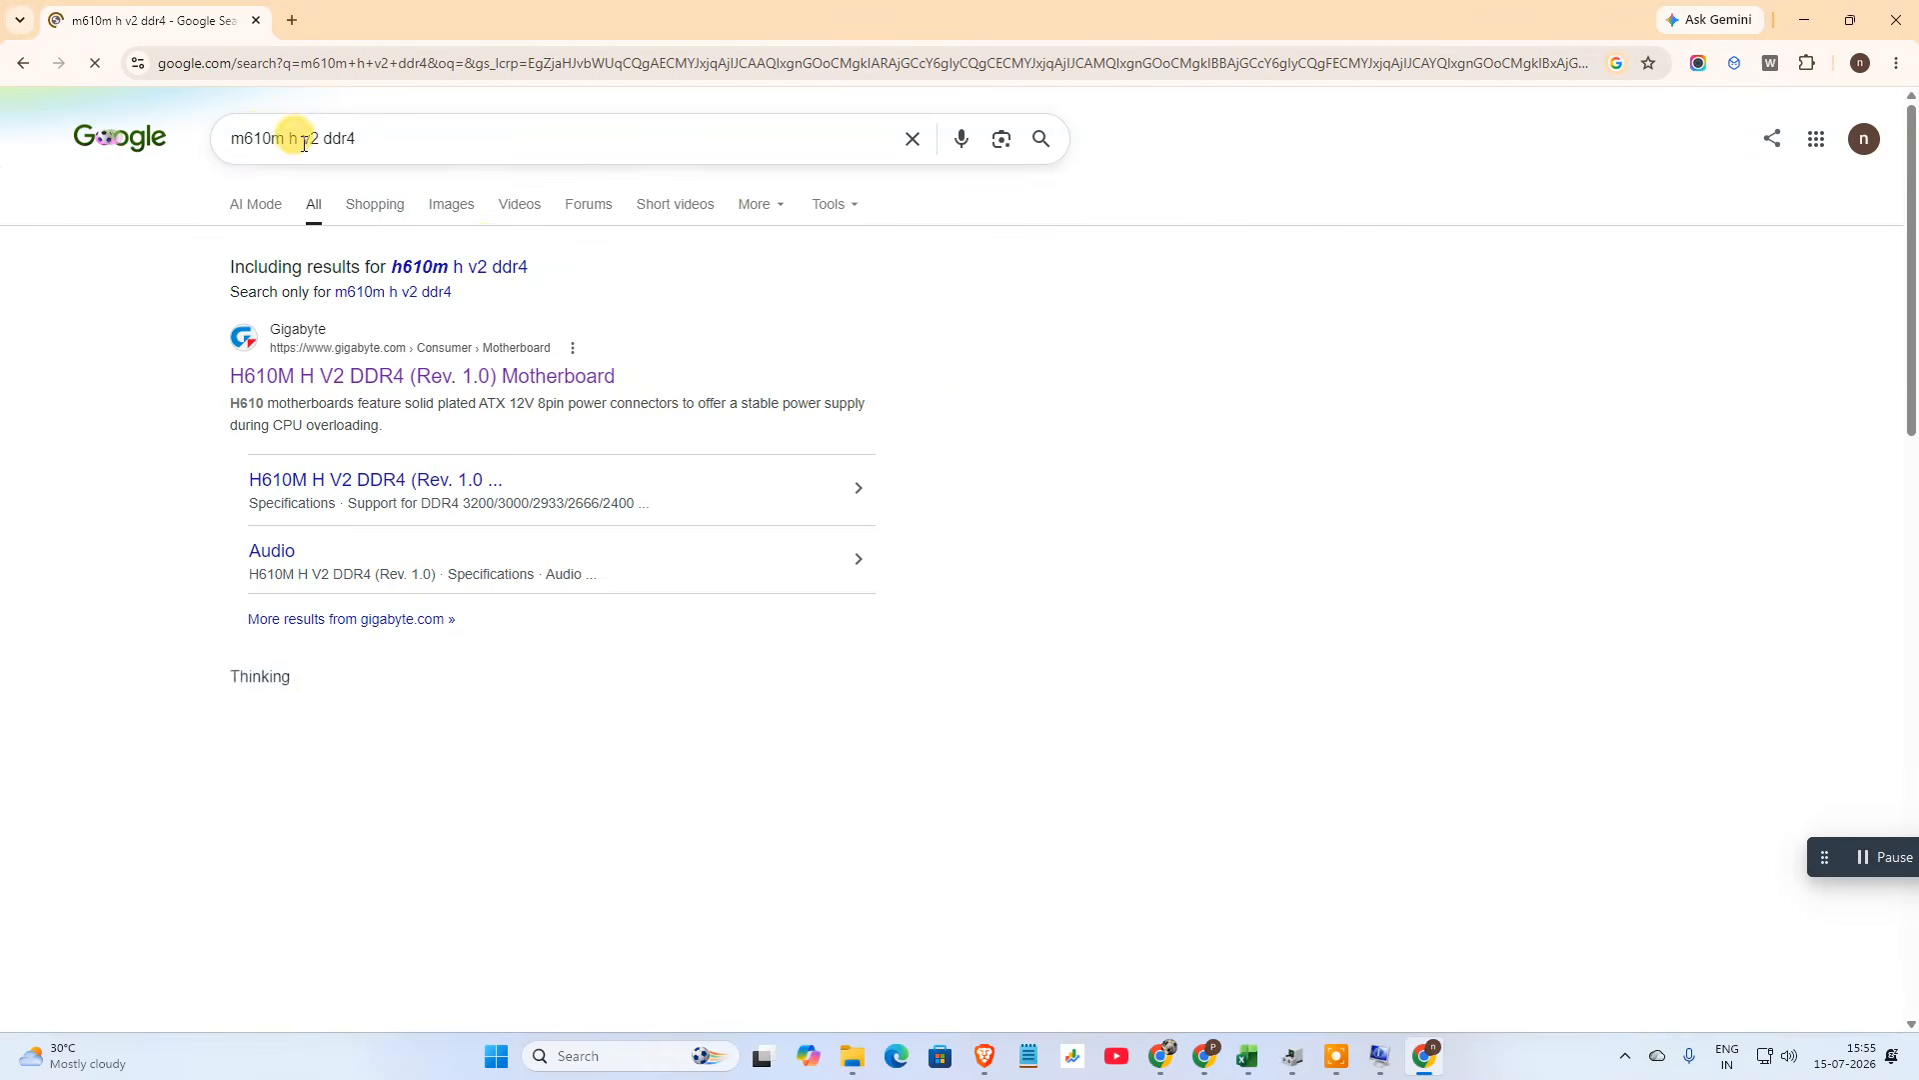
pyautogui.click(1380, 1056)
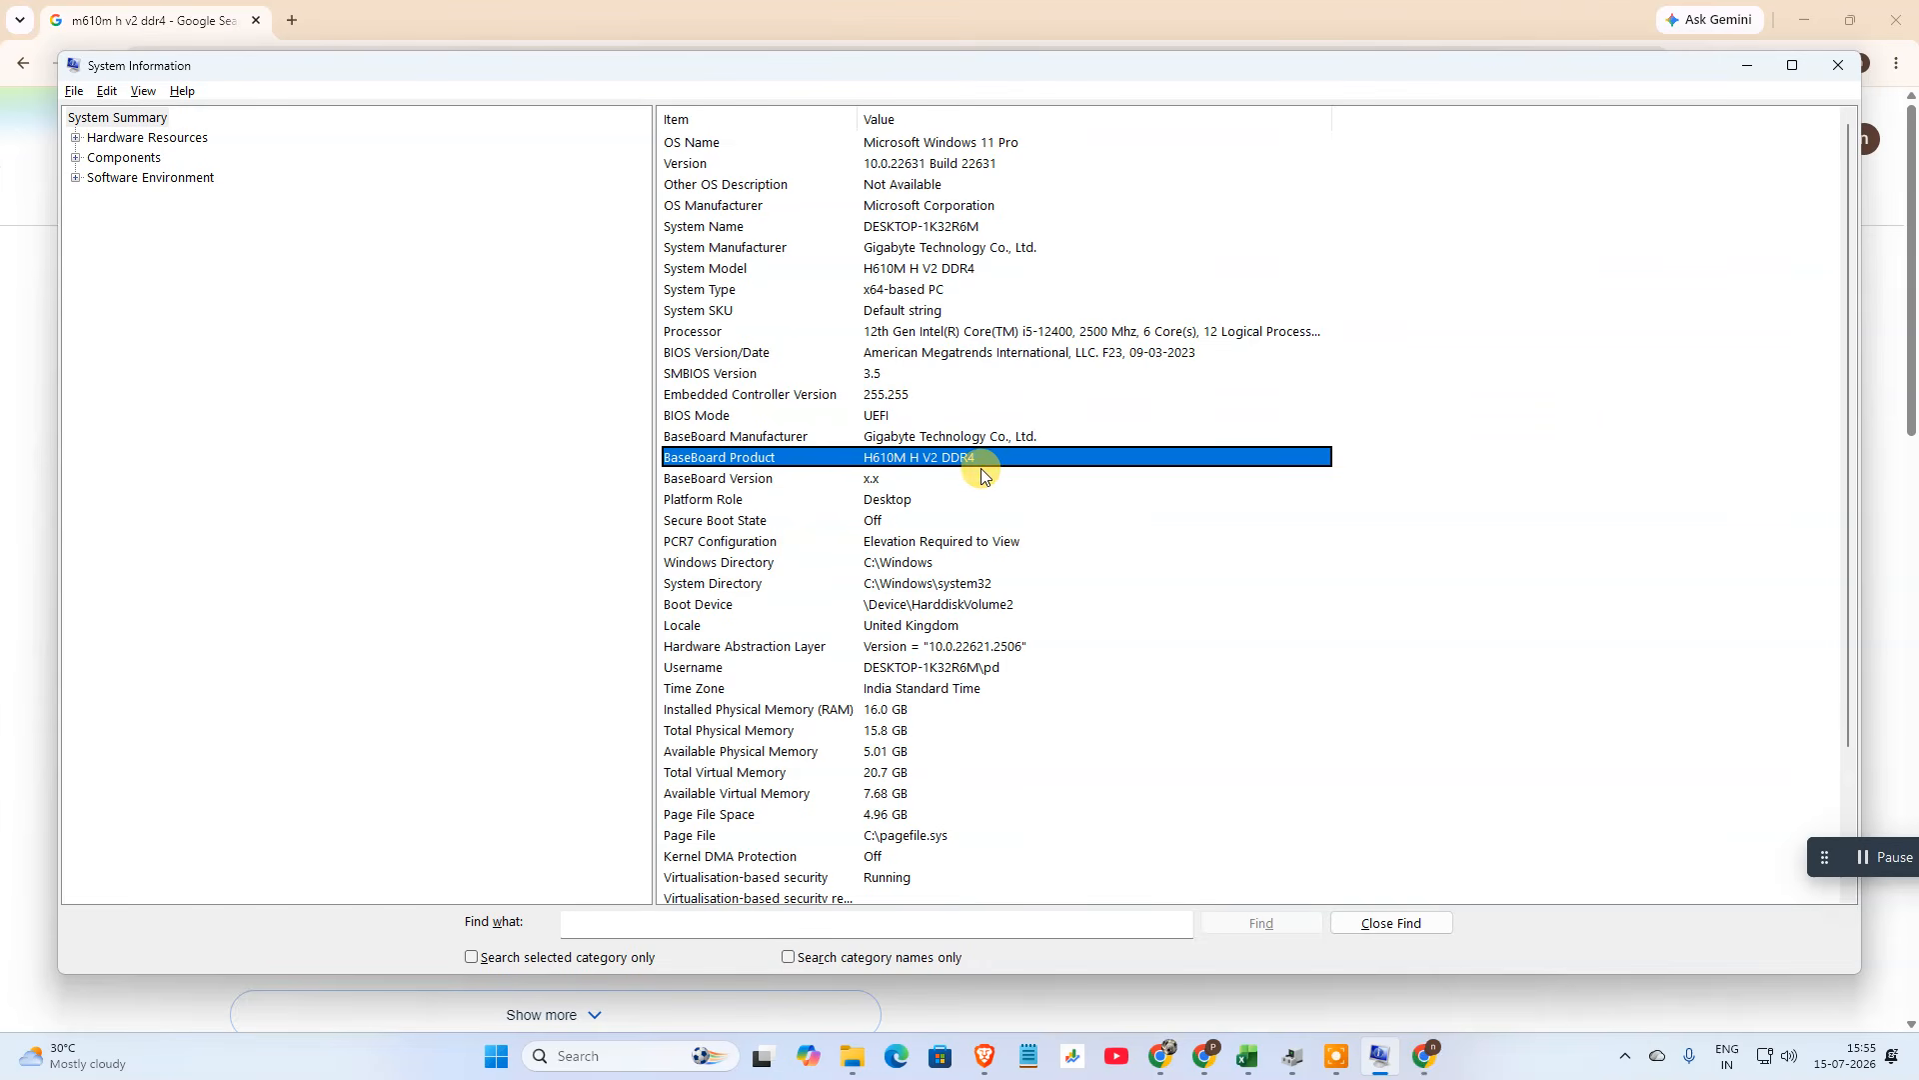
pyautogui.click(1746, 66)
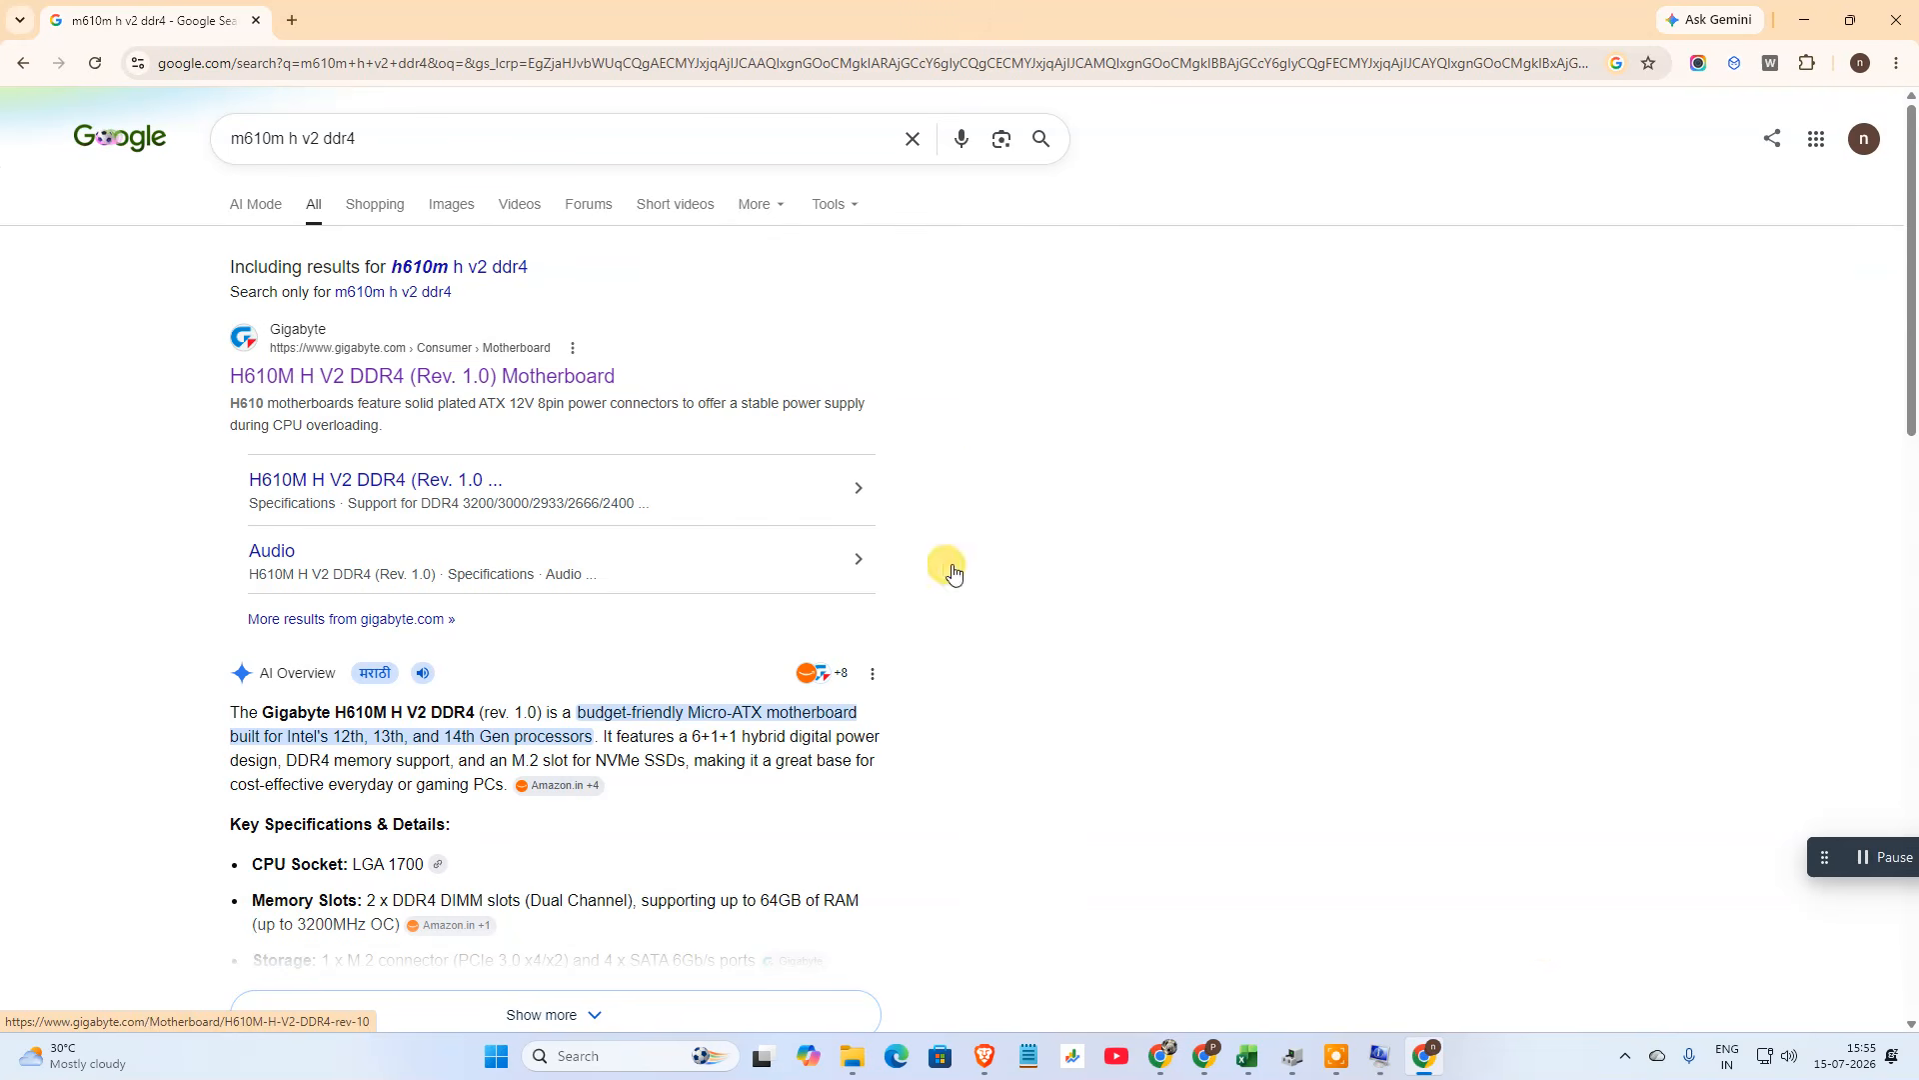
pyautogui.click(1386, 1058)
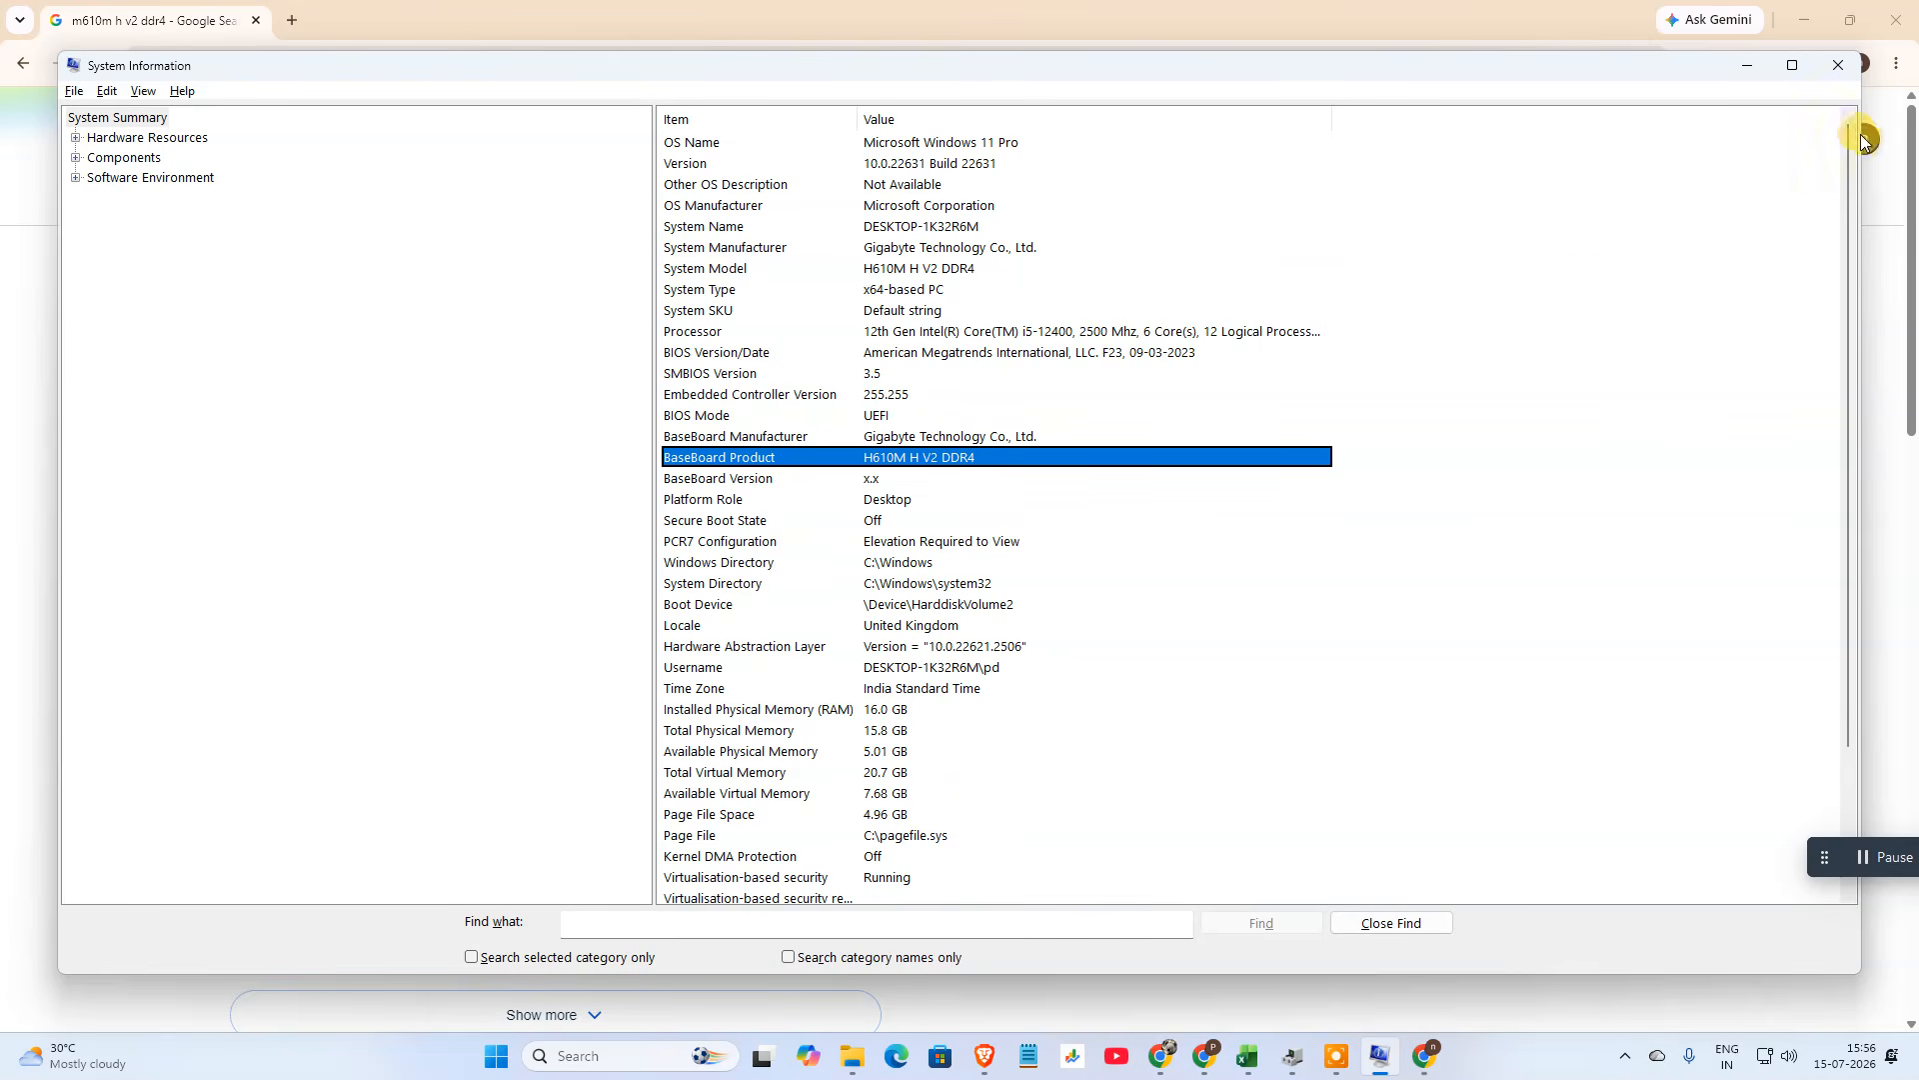
pyautogui.click(1748, 66)
# Visit the support page of the Gigabyte H610M H V2 DDR4 (Rev. 1.0) motherboard and return to the search results.
pyautogui.click(578, 384)
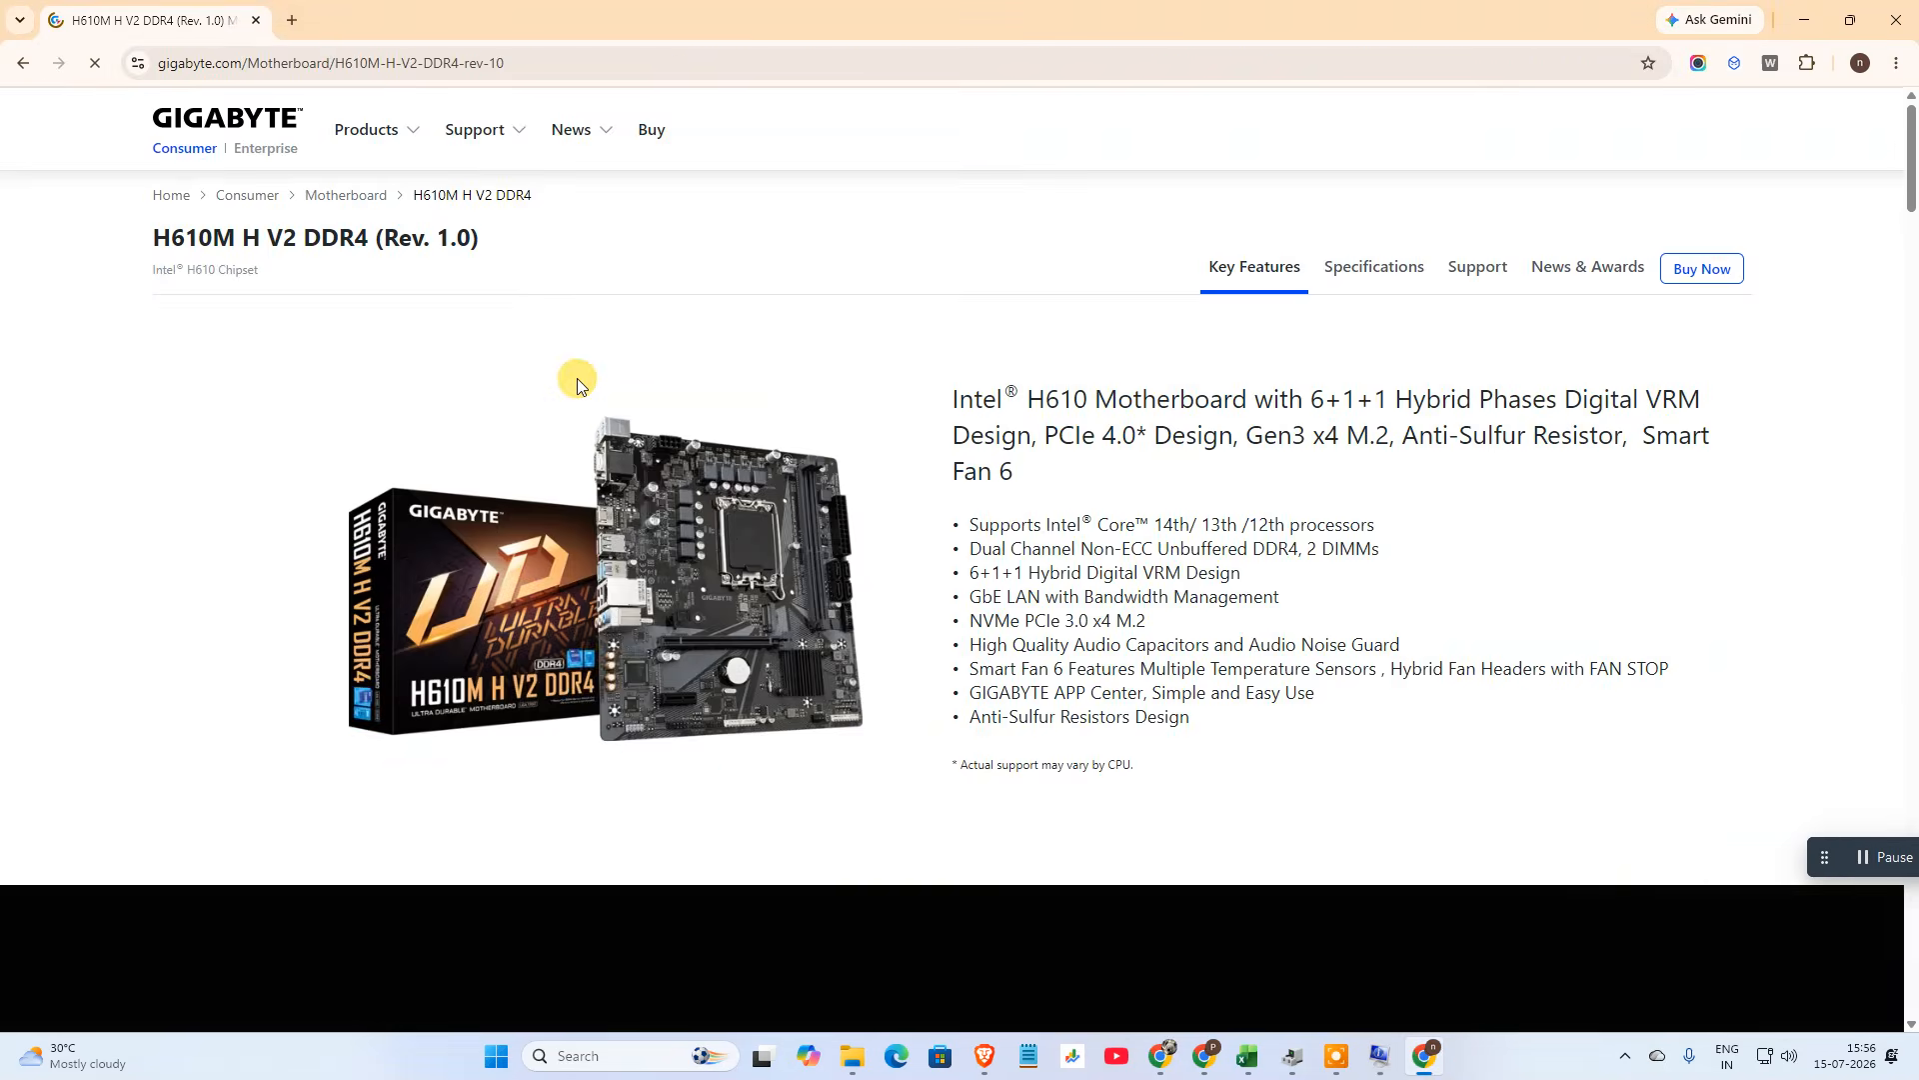
pyautogui.click(1486, 266)
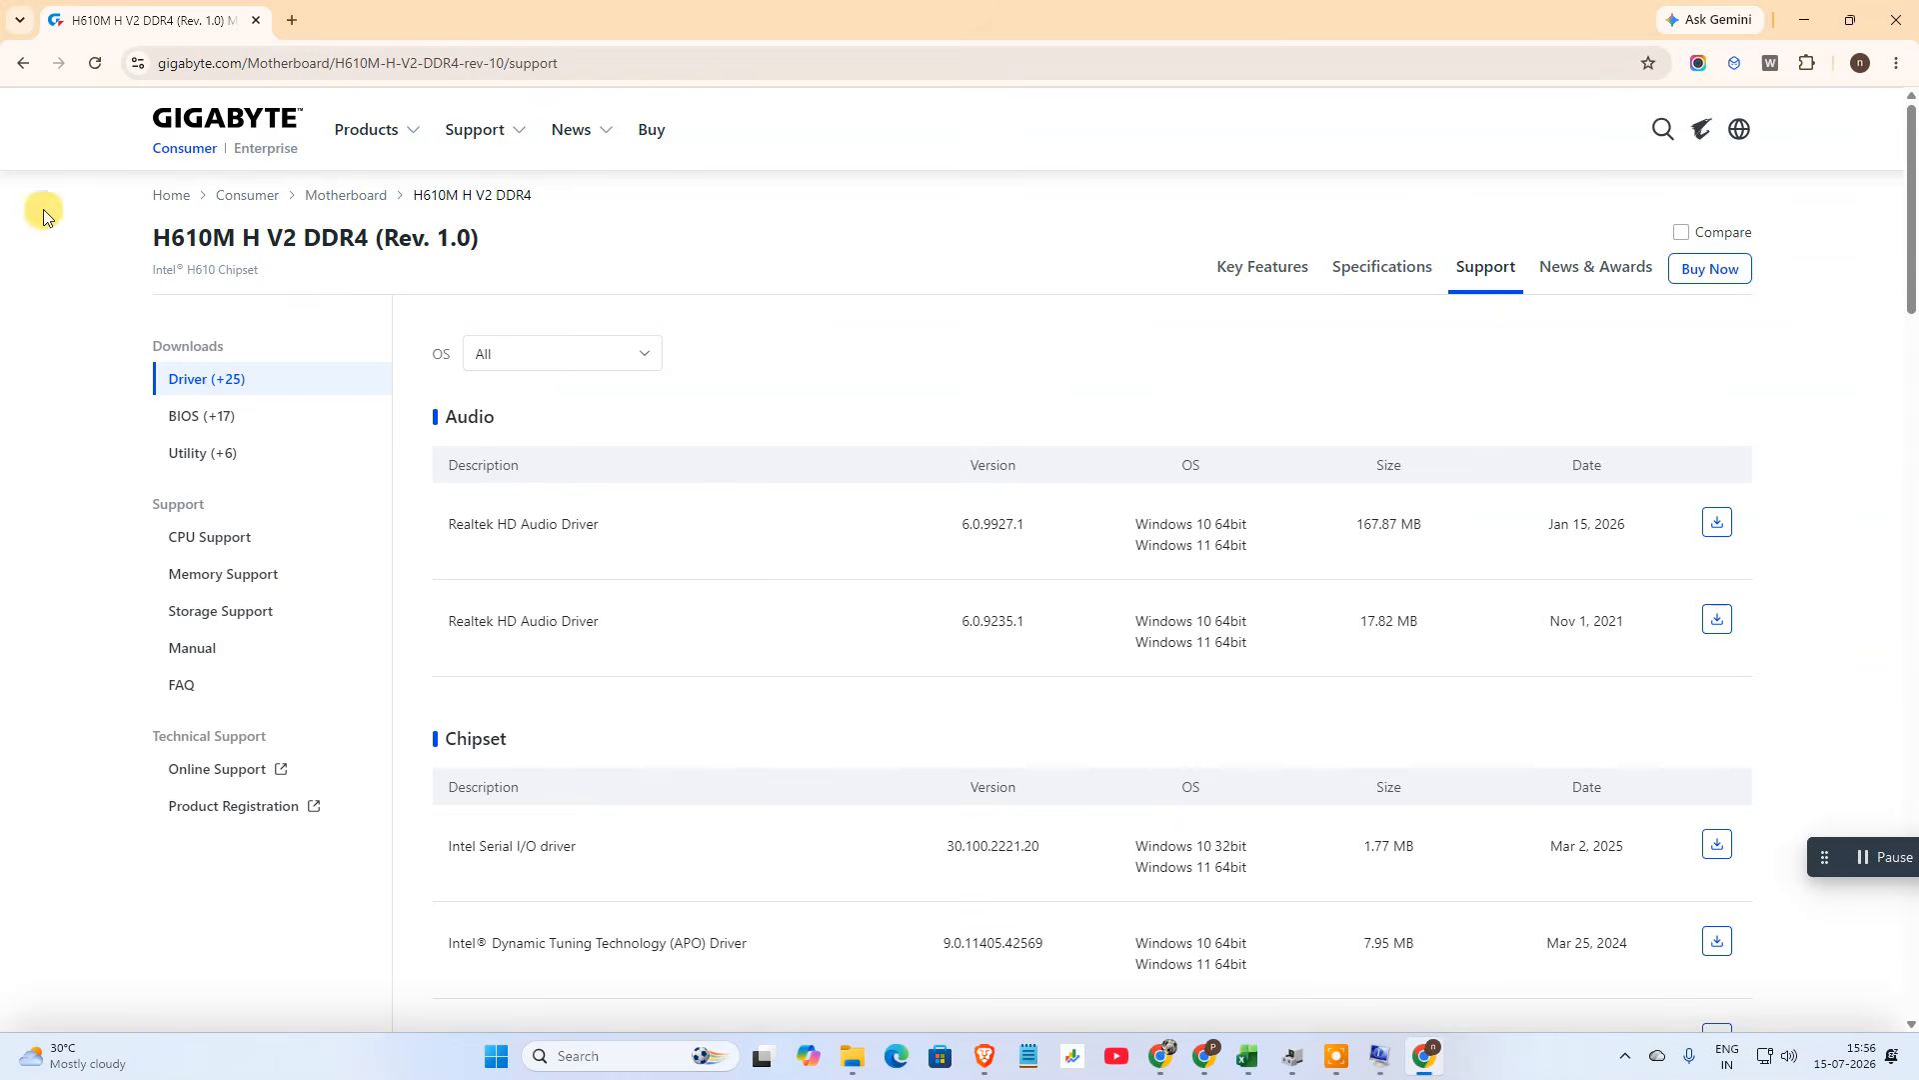
pyautogui.click(18, 66)
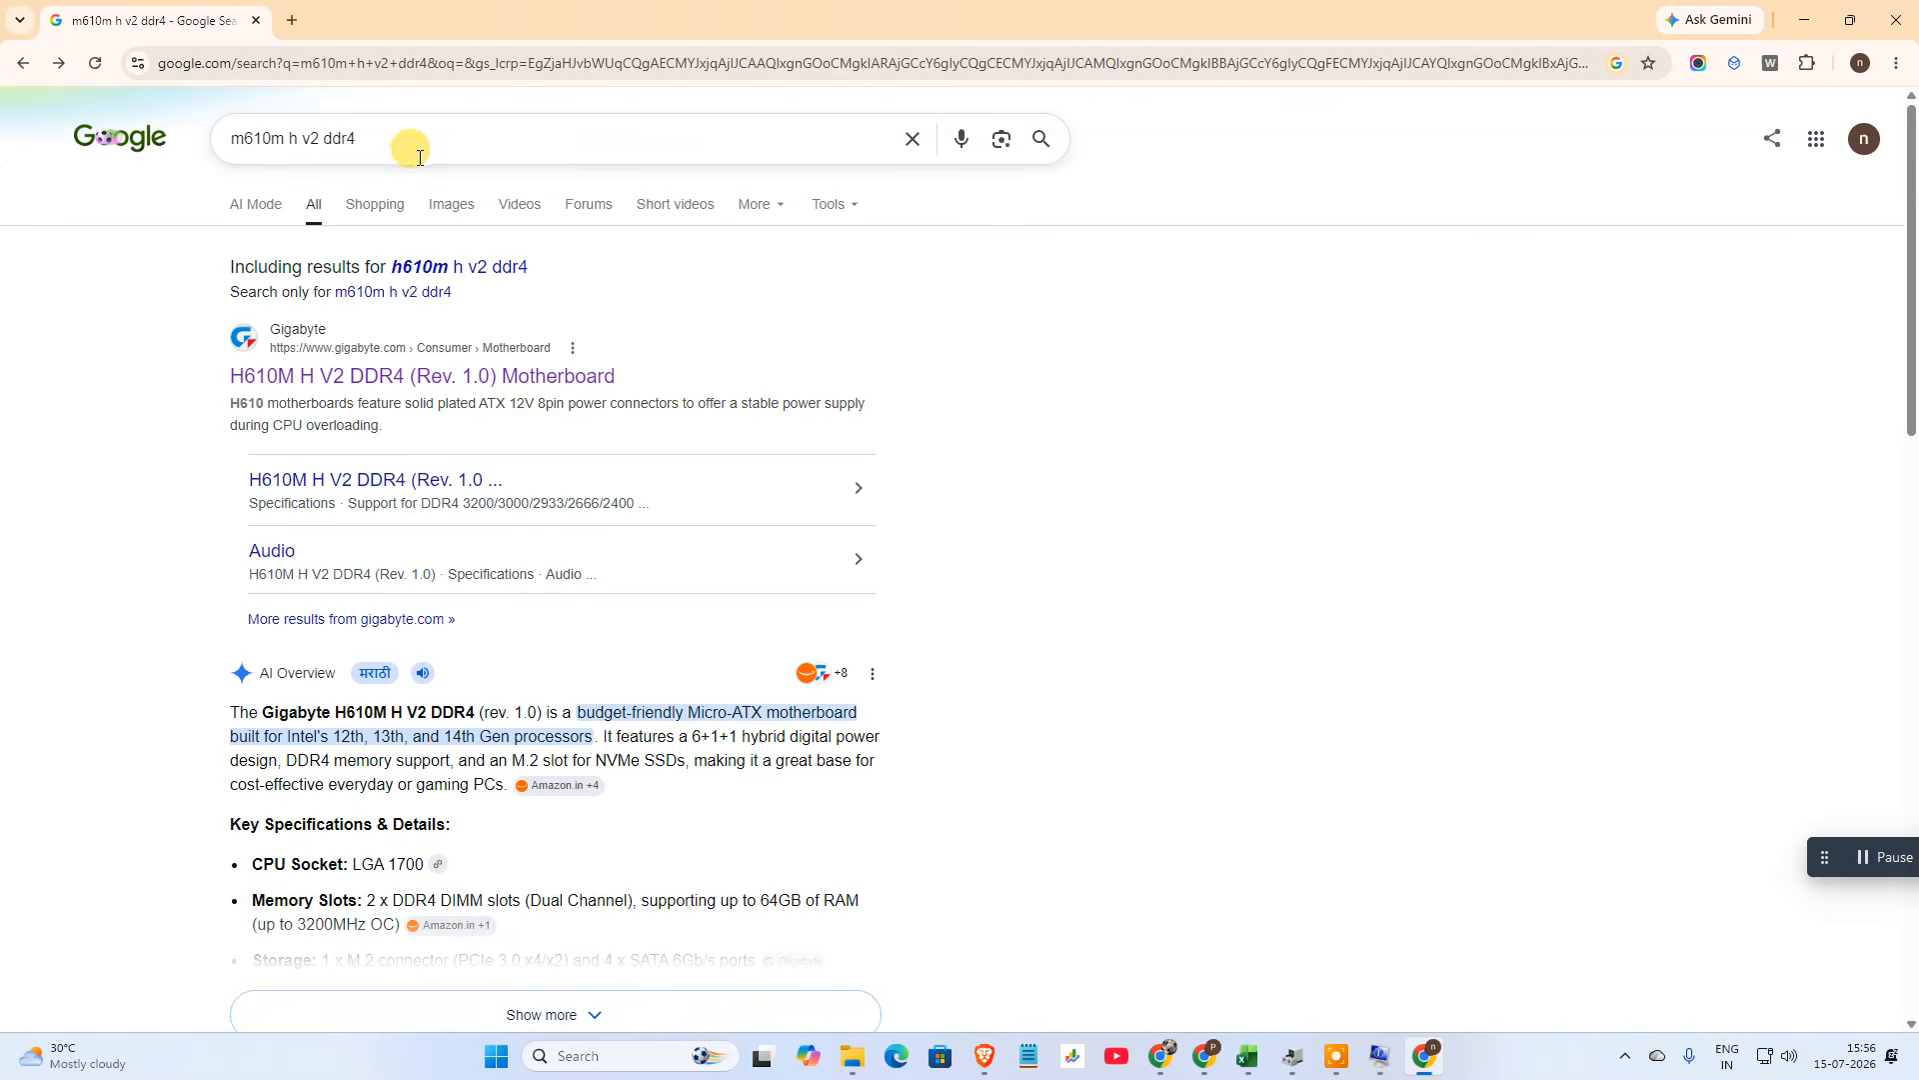
# Search Google for "m610m h v2 ddr4 driver" and open the Gigabyte support page for the motherboard.
pyautogui.click(450, 137)
pyautogui.write('d')
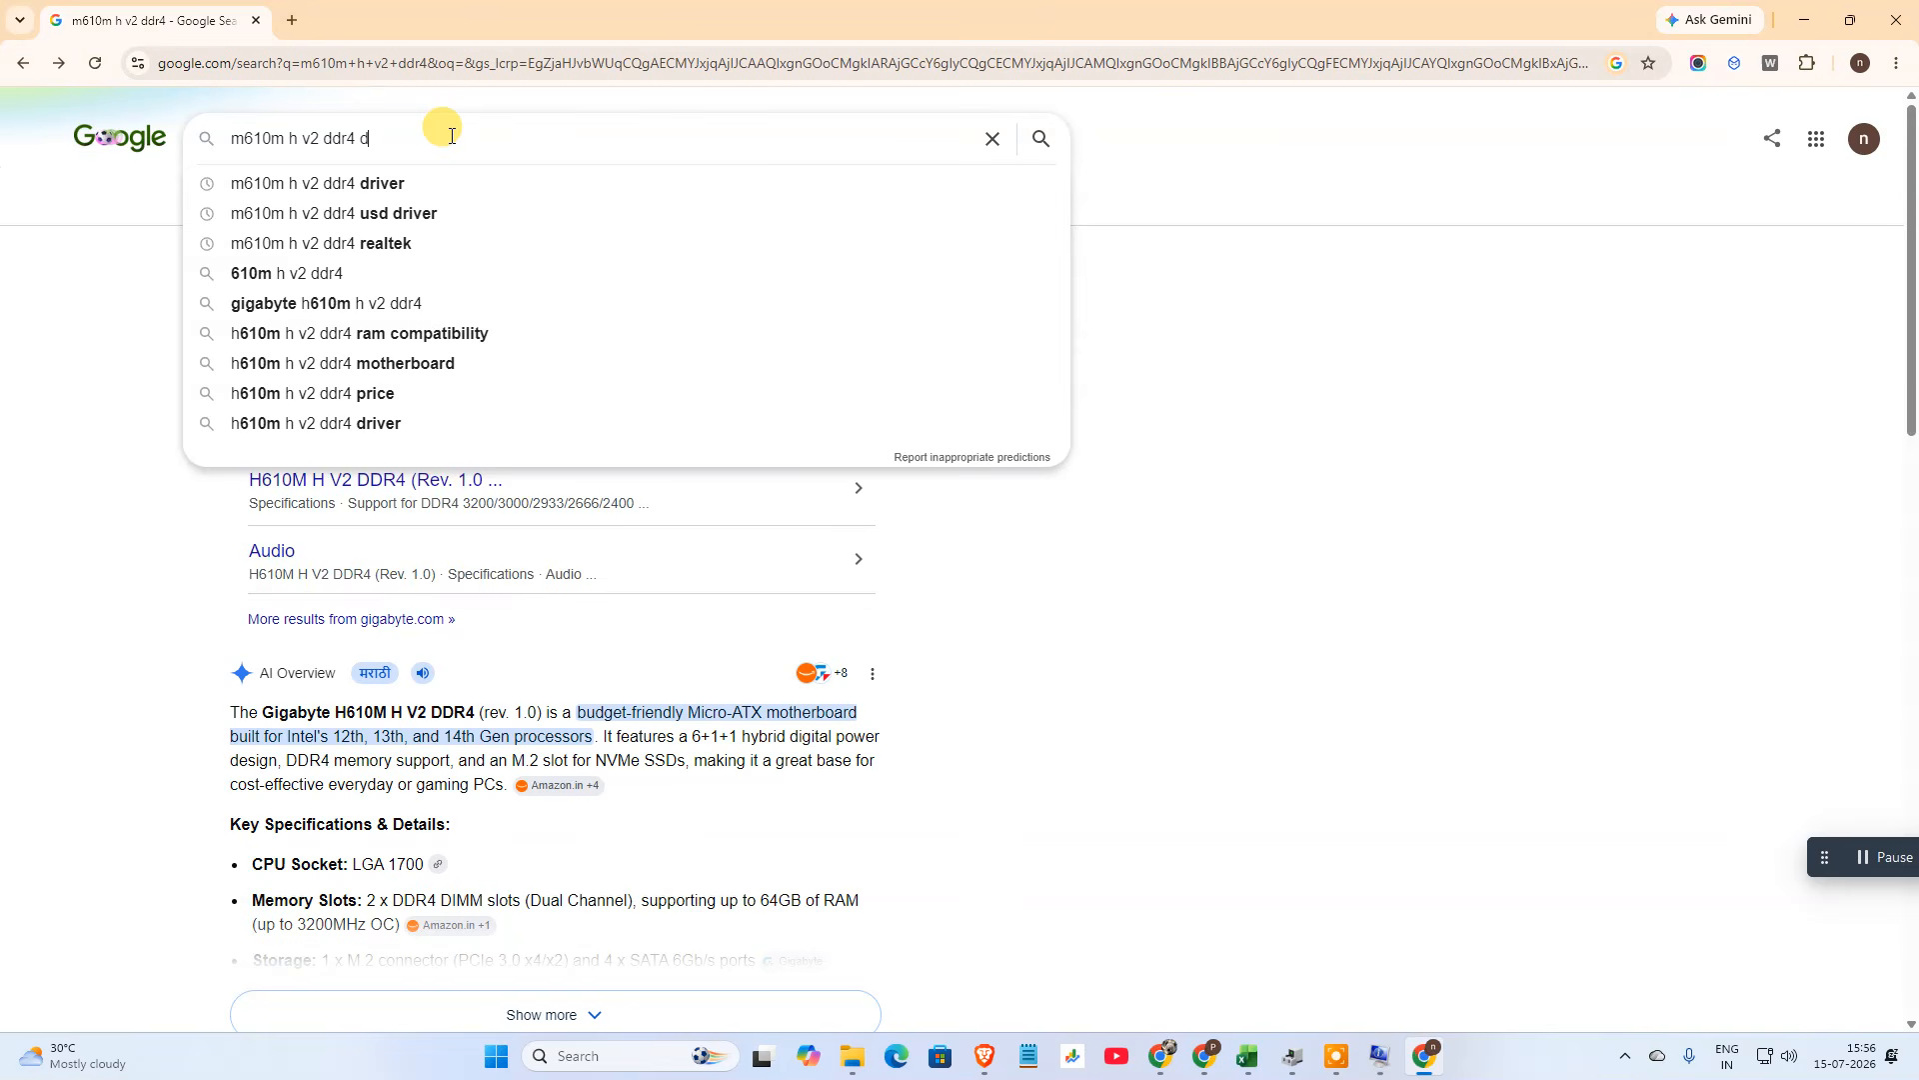
pyautogui.write('river')
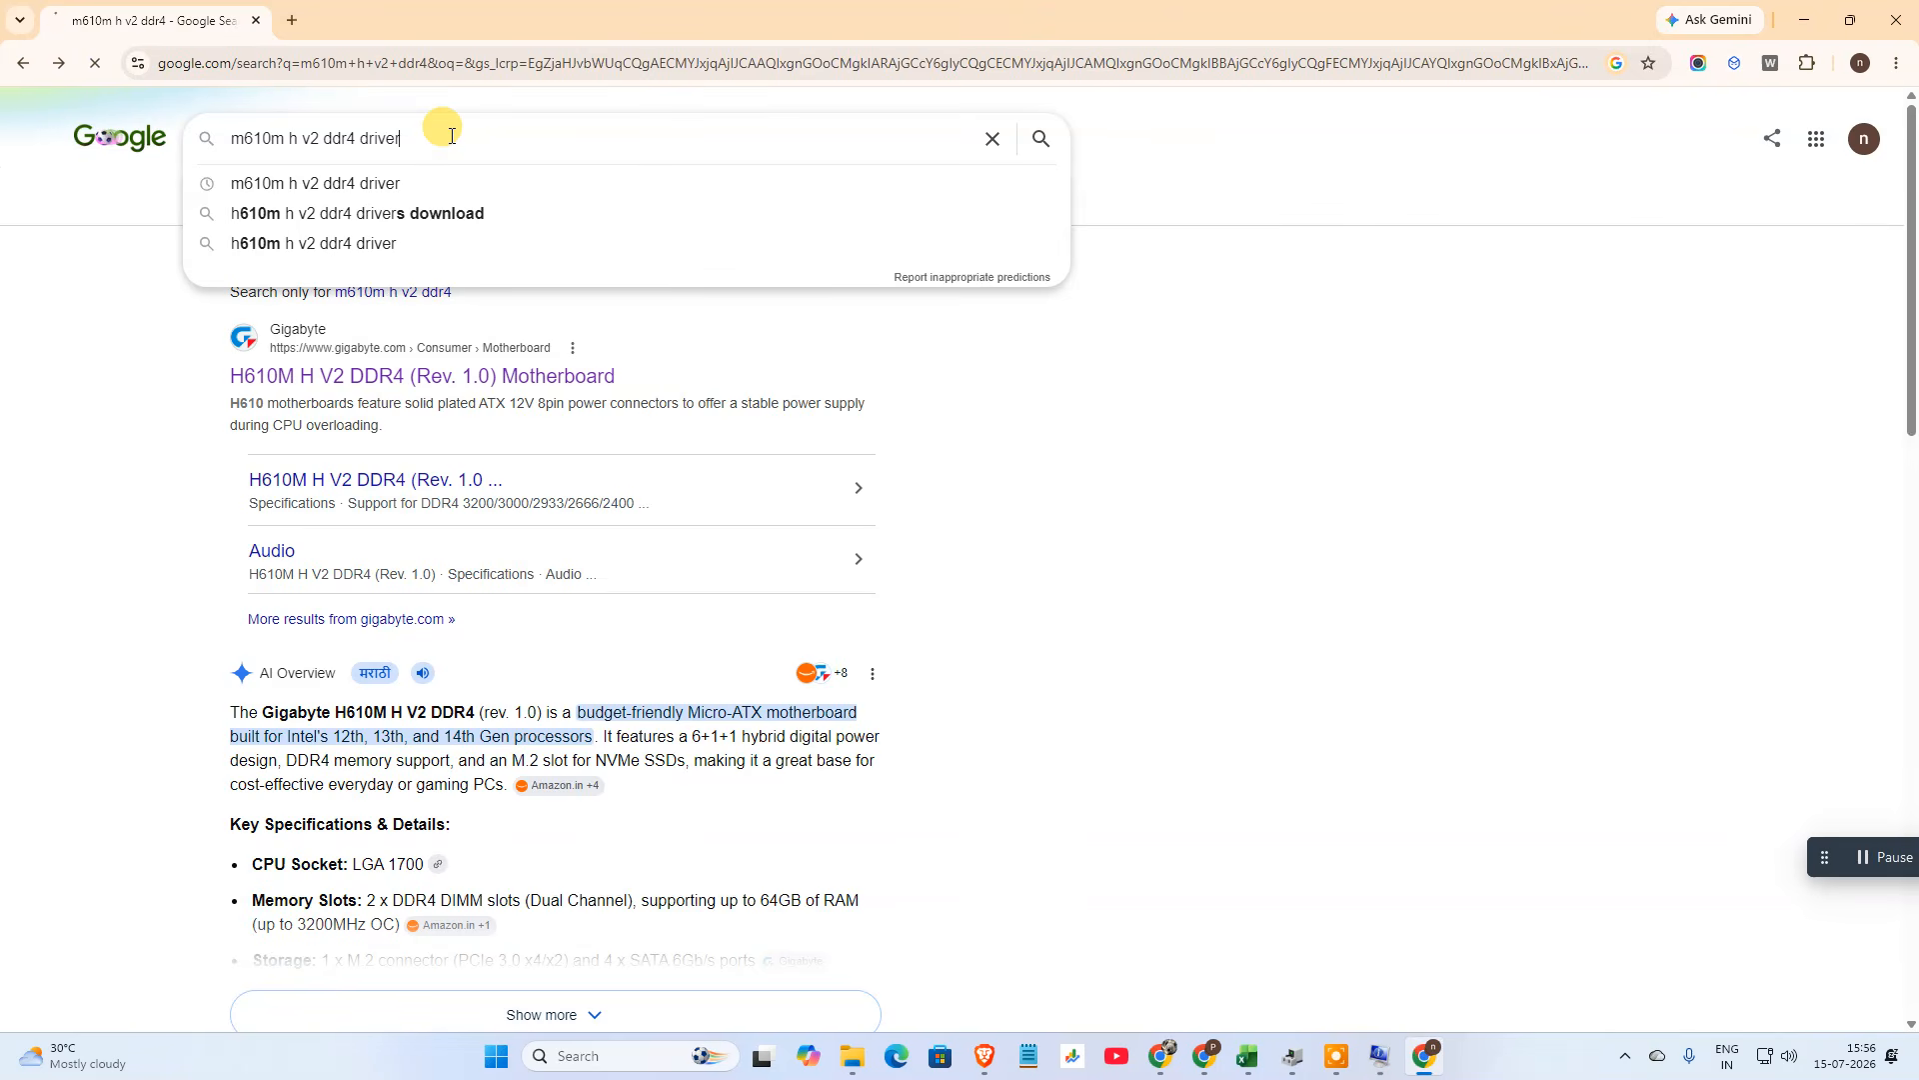
pyautogui.press('Return')
pyautogui.click(549, 377)
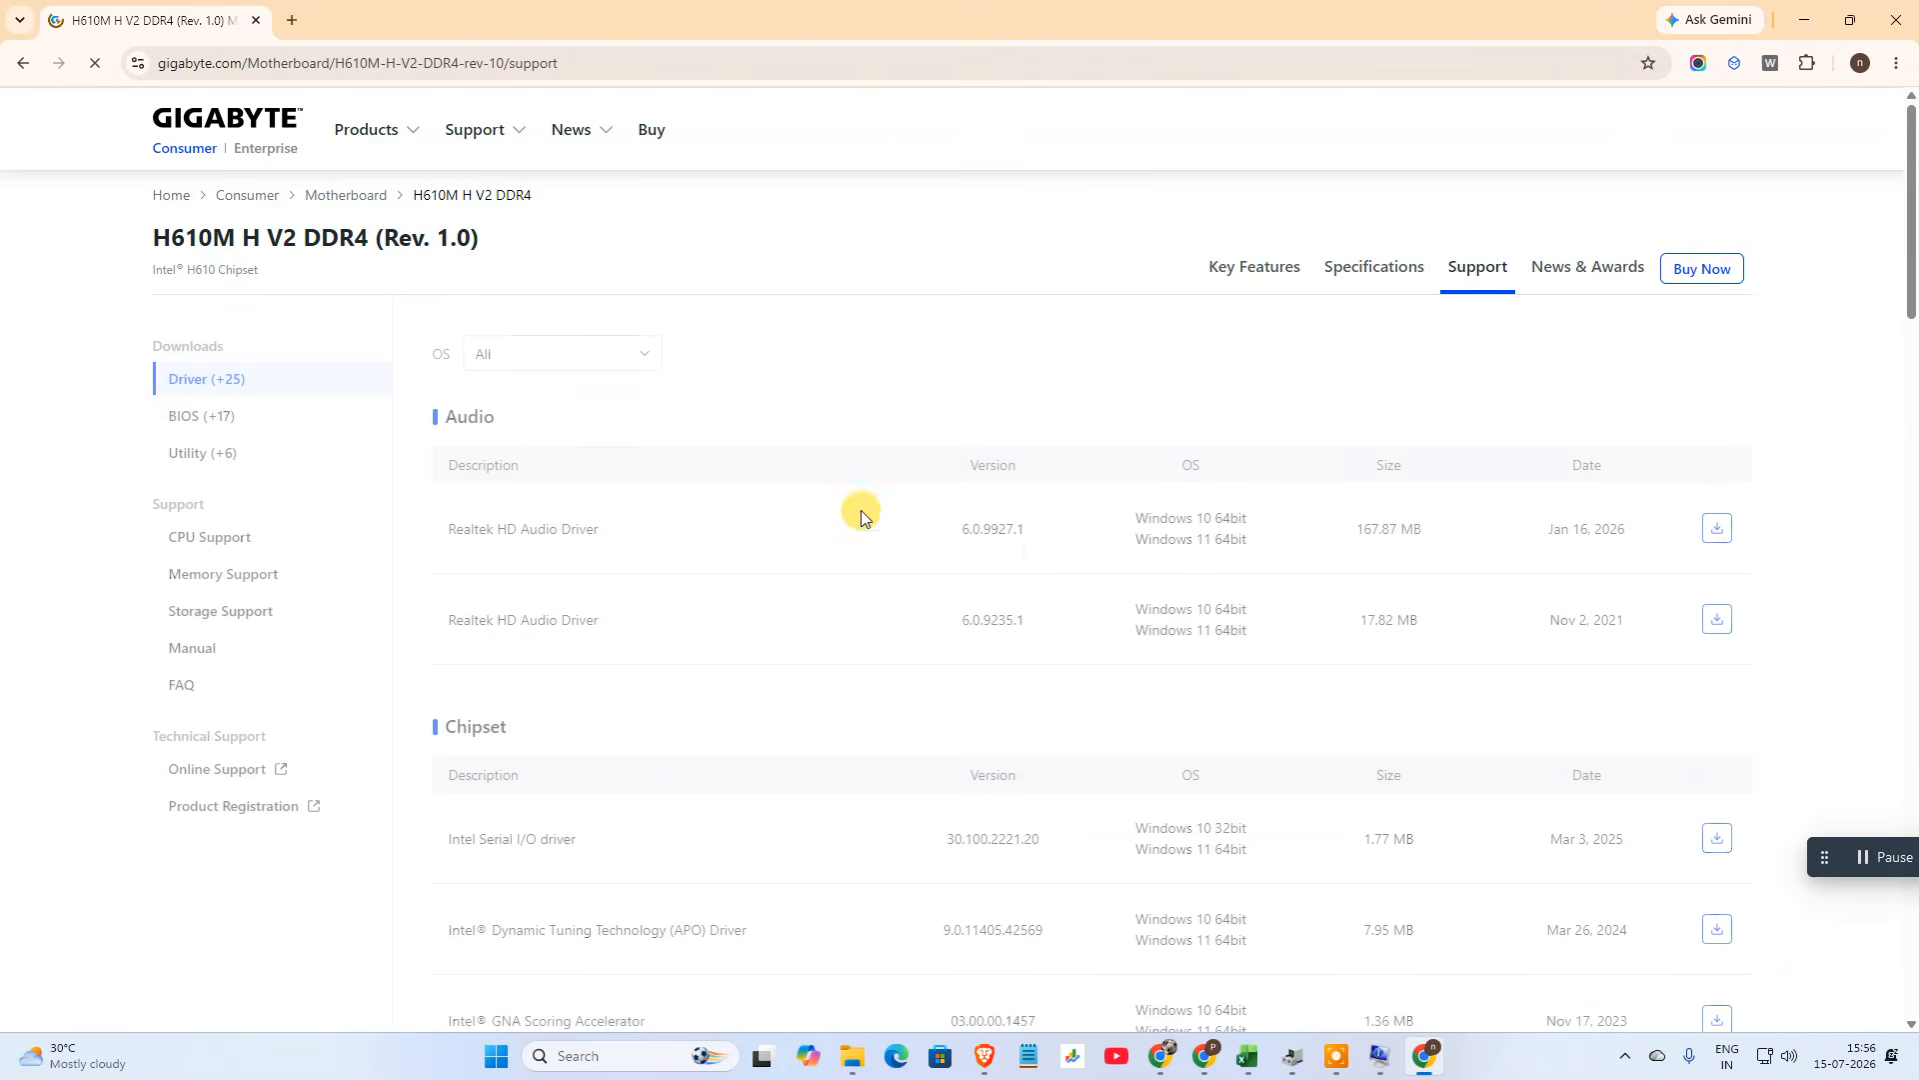
# Look through the motherboard's driver downloads to find the LAN drivers.
pyautogui.scroll(-10, 1004, 549)
pyautogui.scroll(10, 1909, 425)
pyautogui.scroll(-10, 939, 487)
pyautogui.scroll(-4, 939, 488)
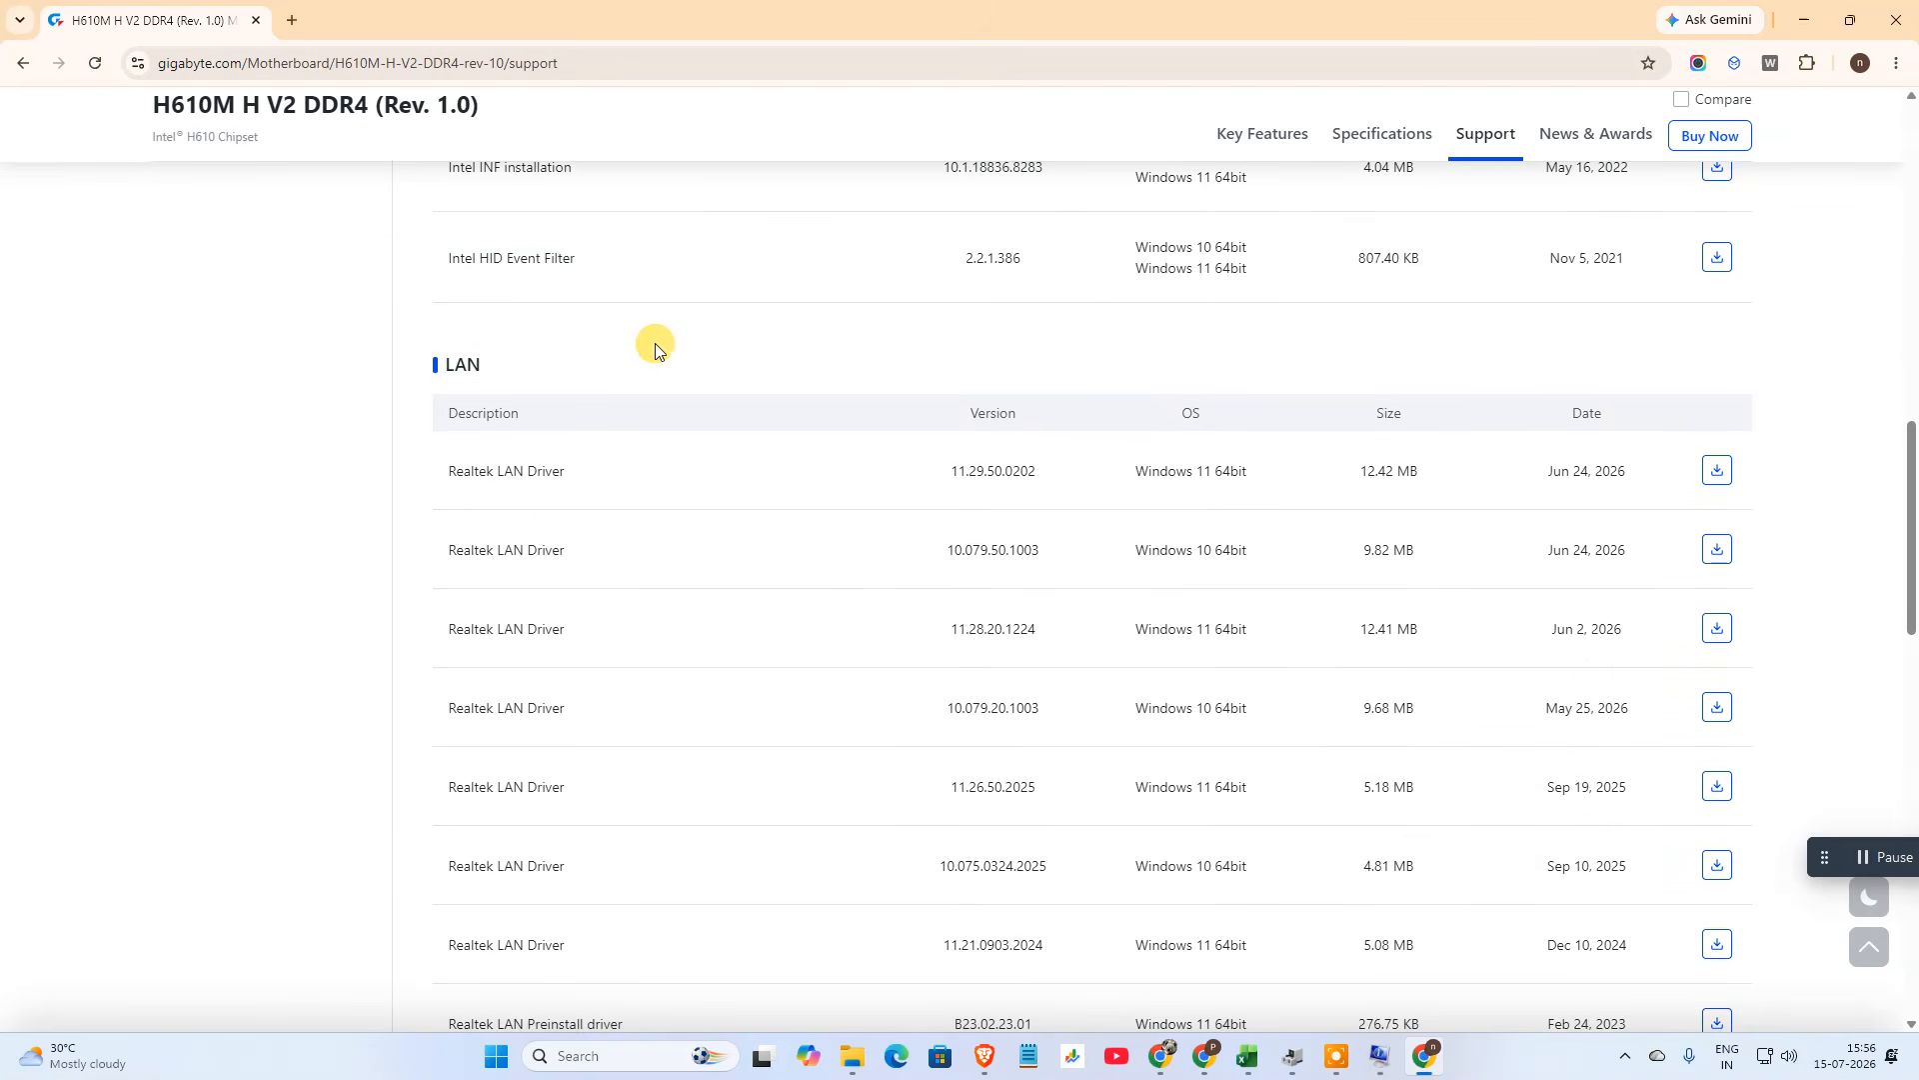
pyautogui.scroll(14, 1131, 519)
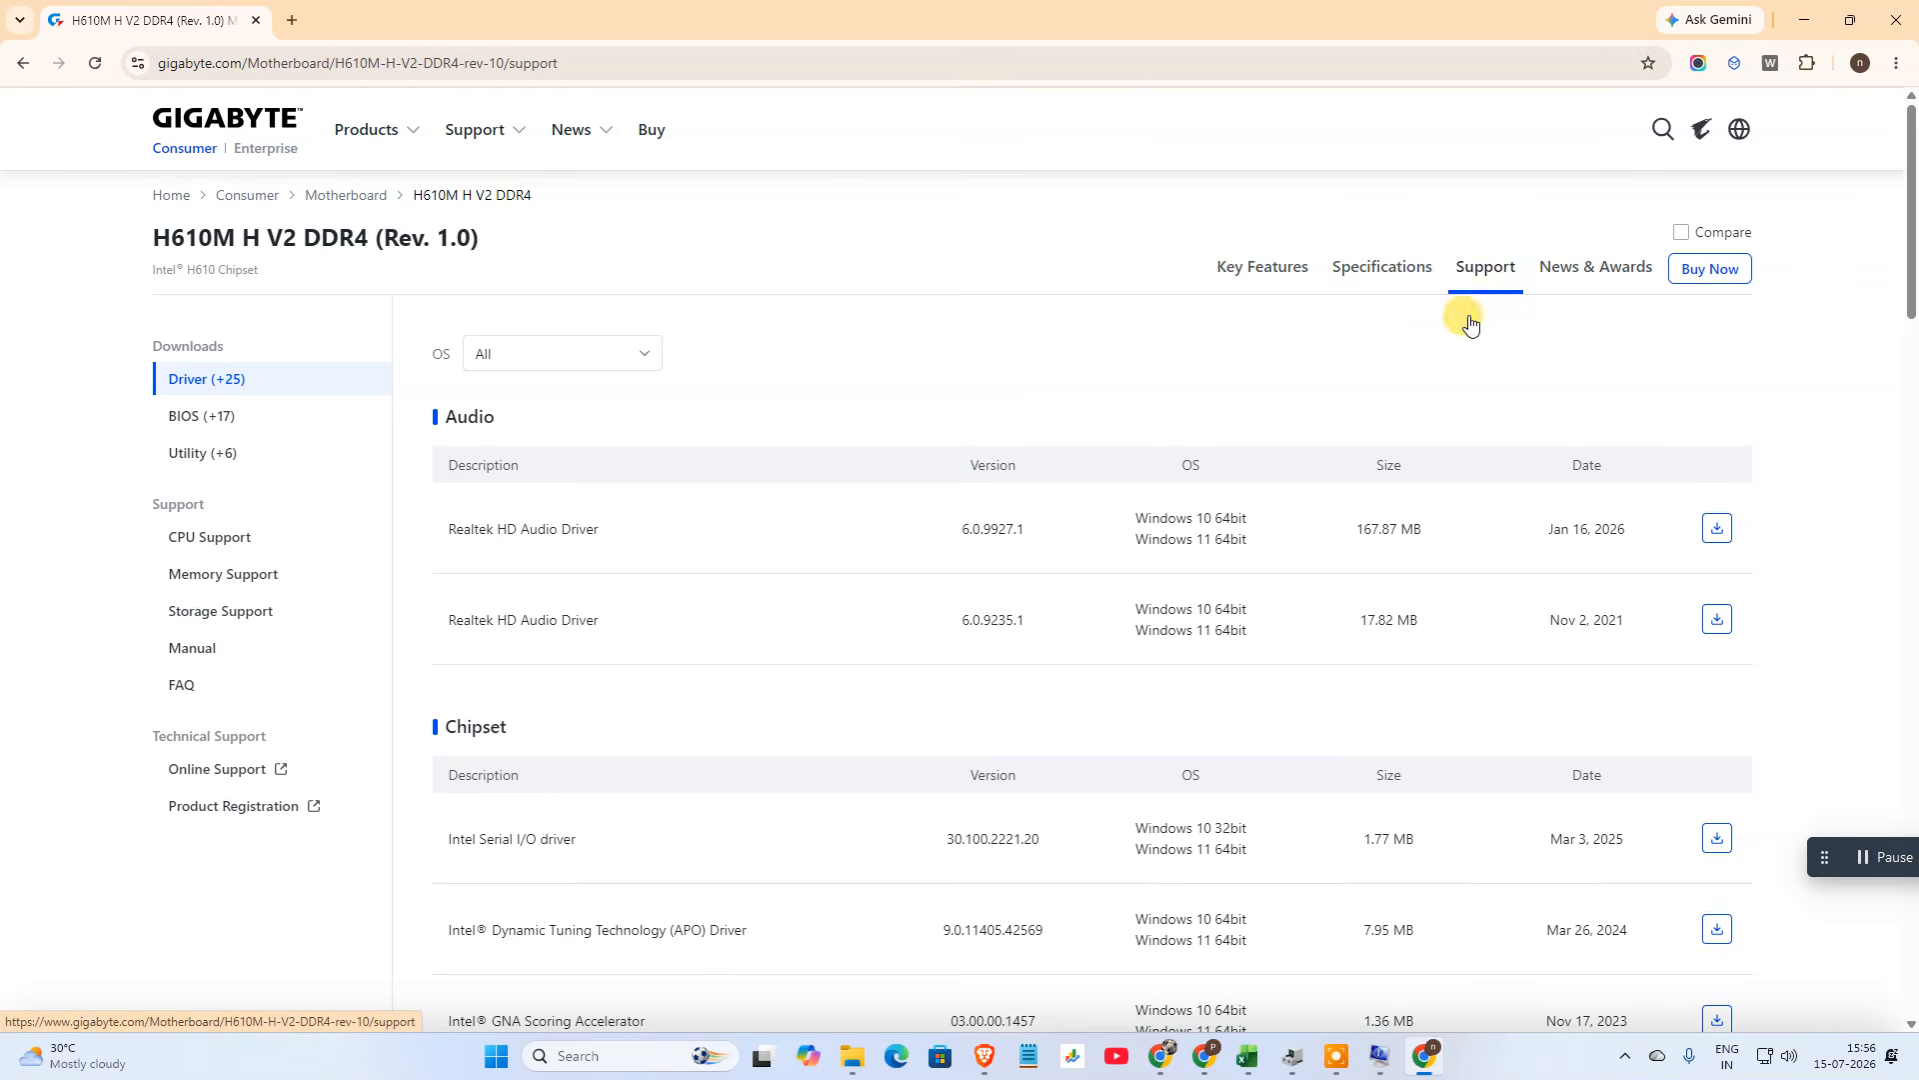
pyautogui.scroll(-15, 806, 457)
pyautogui.scroll(1, 570, 471)
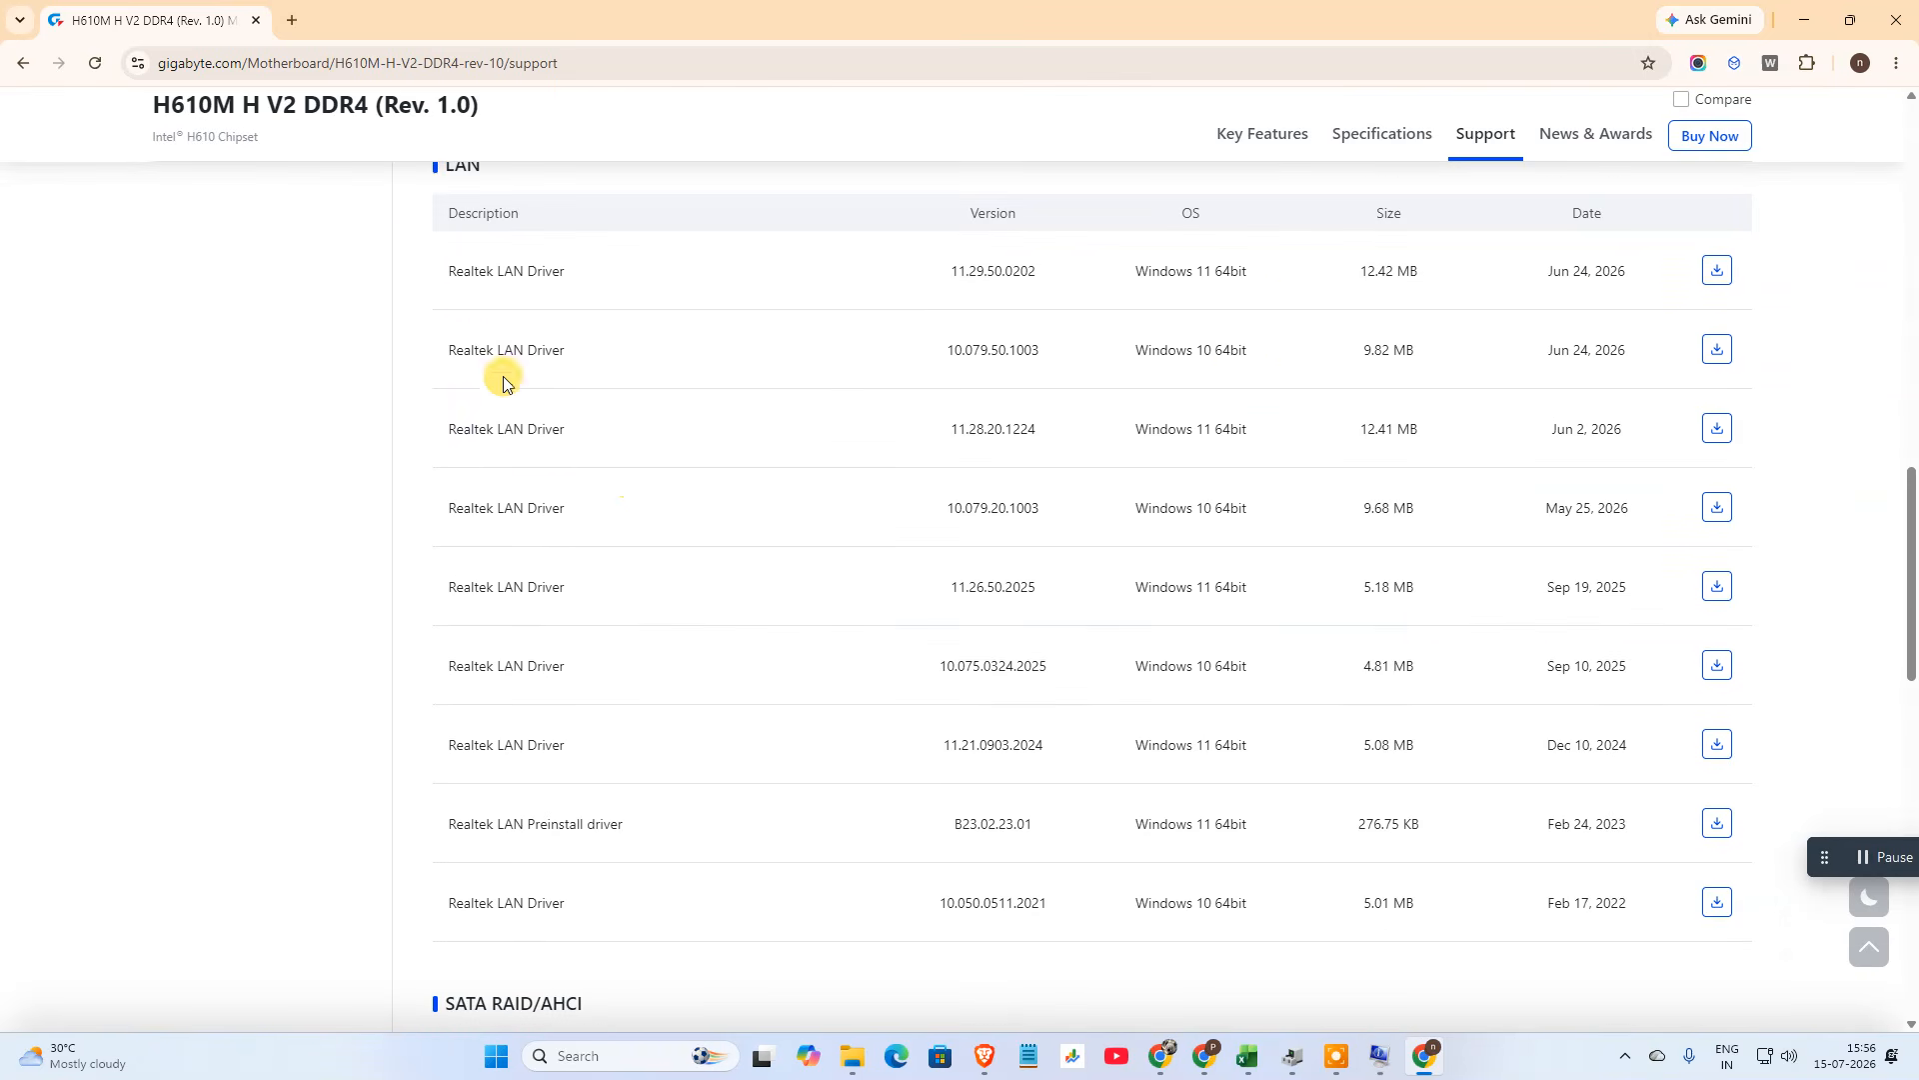
# Examine the first Realtek LAN Driver entry for Windows 11 64bit and its release date in the LAN list.
pyautogui.moveTo(444, 269); pyautogui.dragTo(596, 280)
pyautogui.click(502, 257)
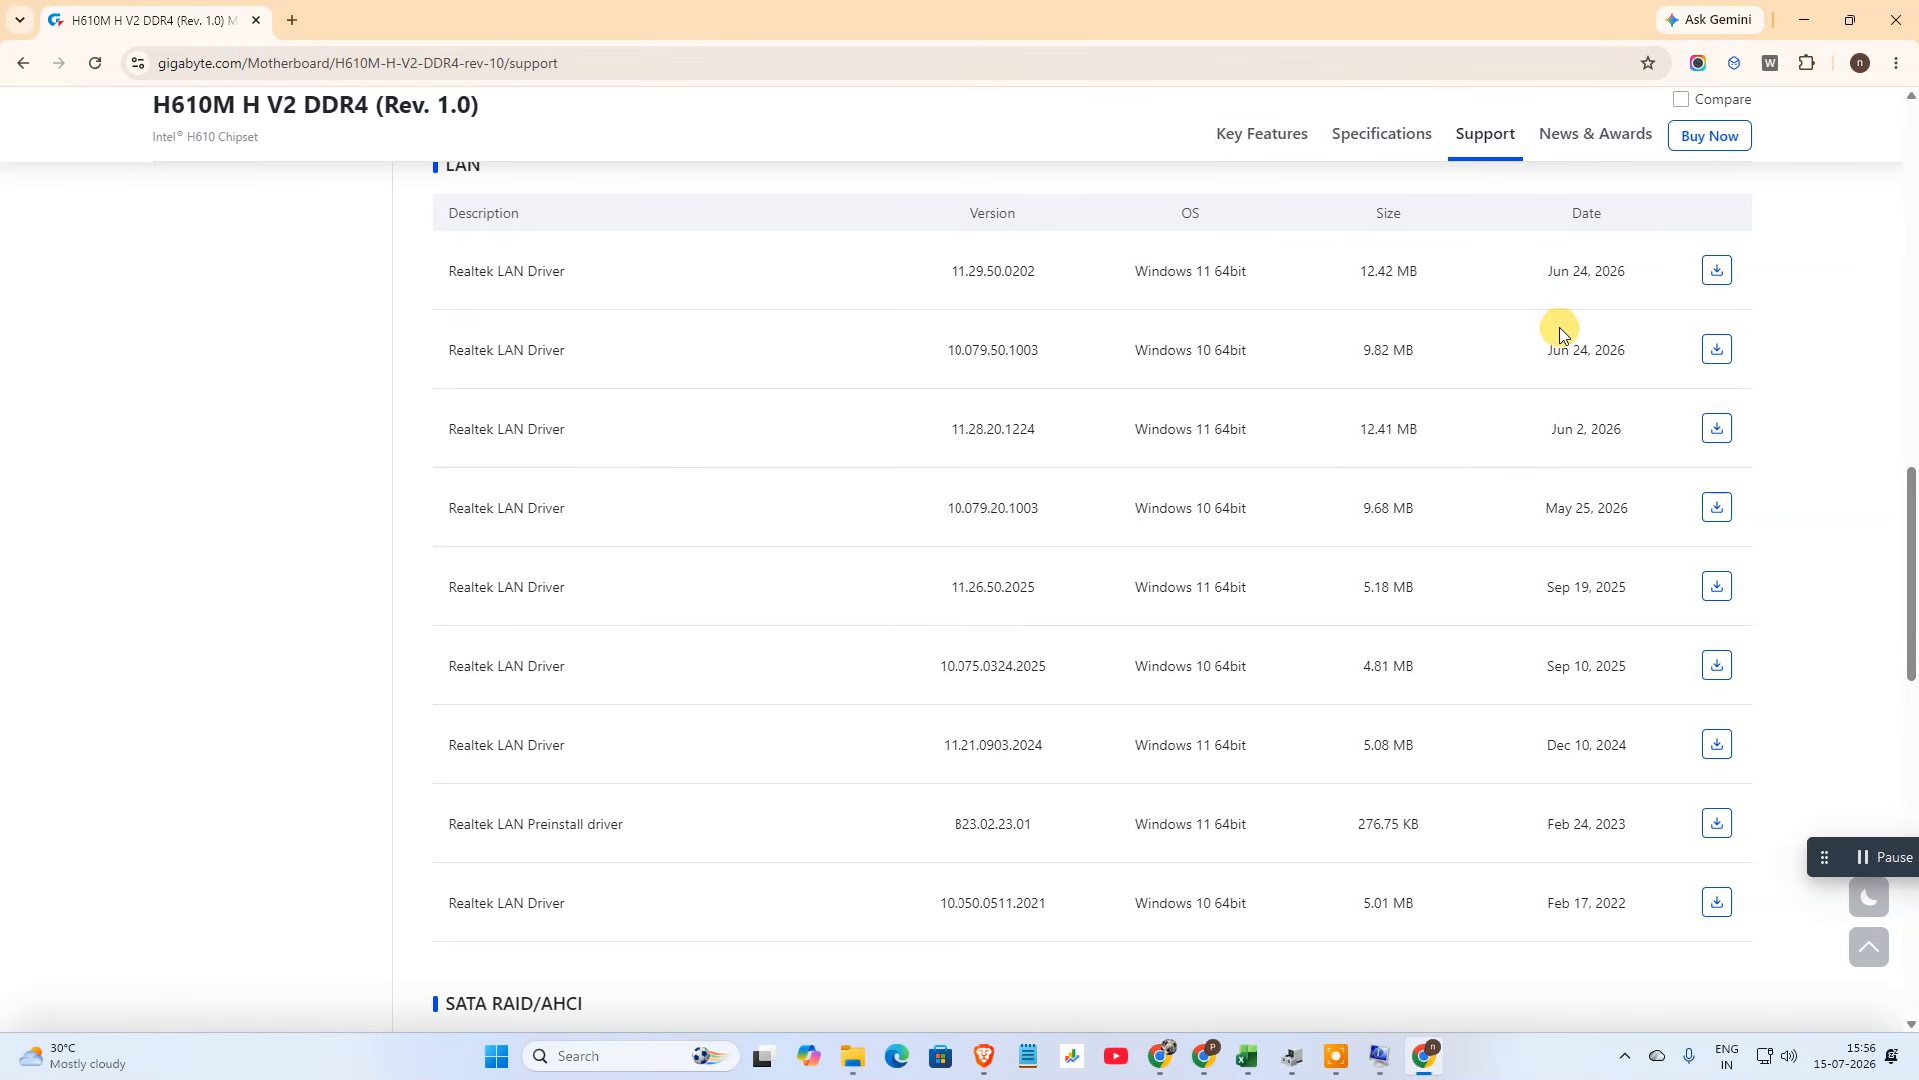
pyautogui.click(1580, 277)
pyautogui.moveTo(1550, 270); pyautogui.dragTo(1658, 283)
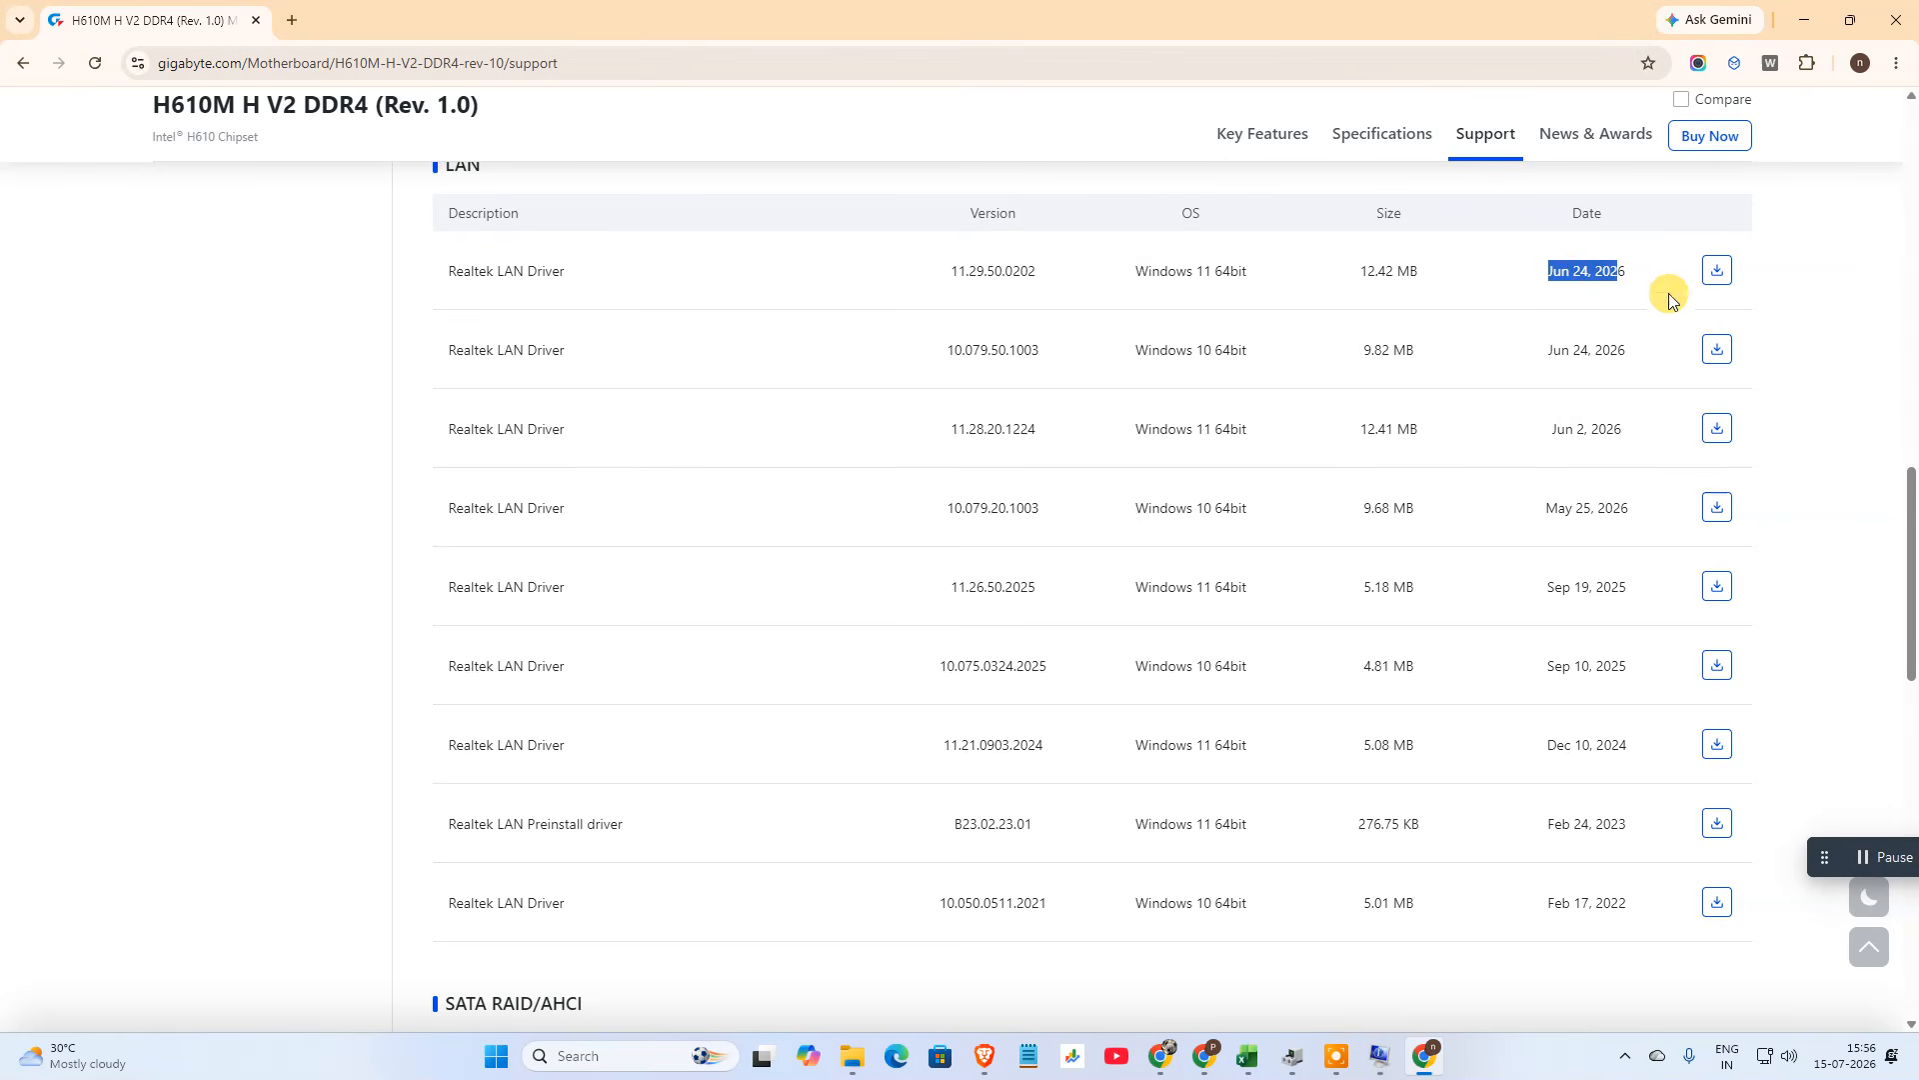
pyautogui.scroll(1, 1659, 319)
pyautogui.click(1799, 343)
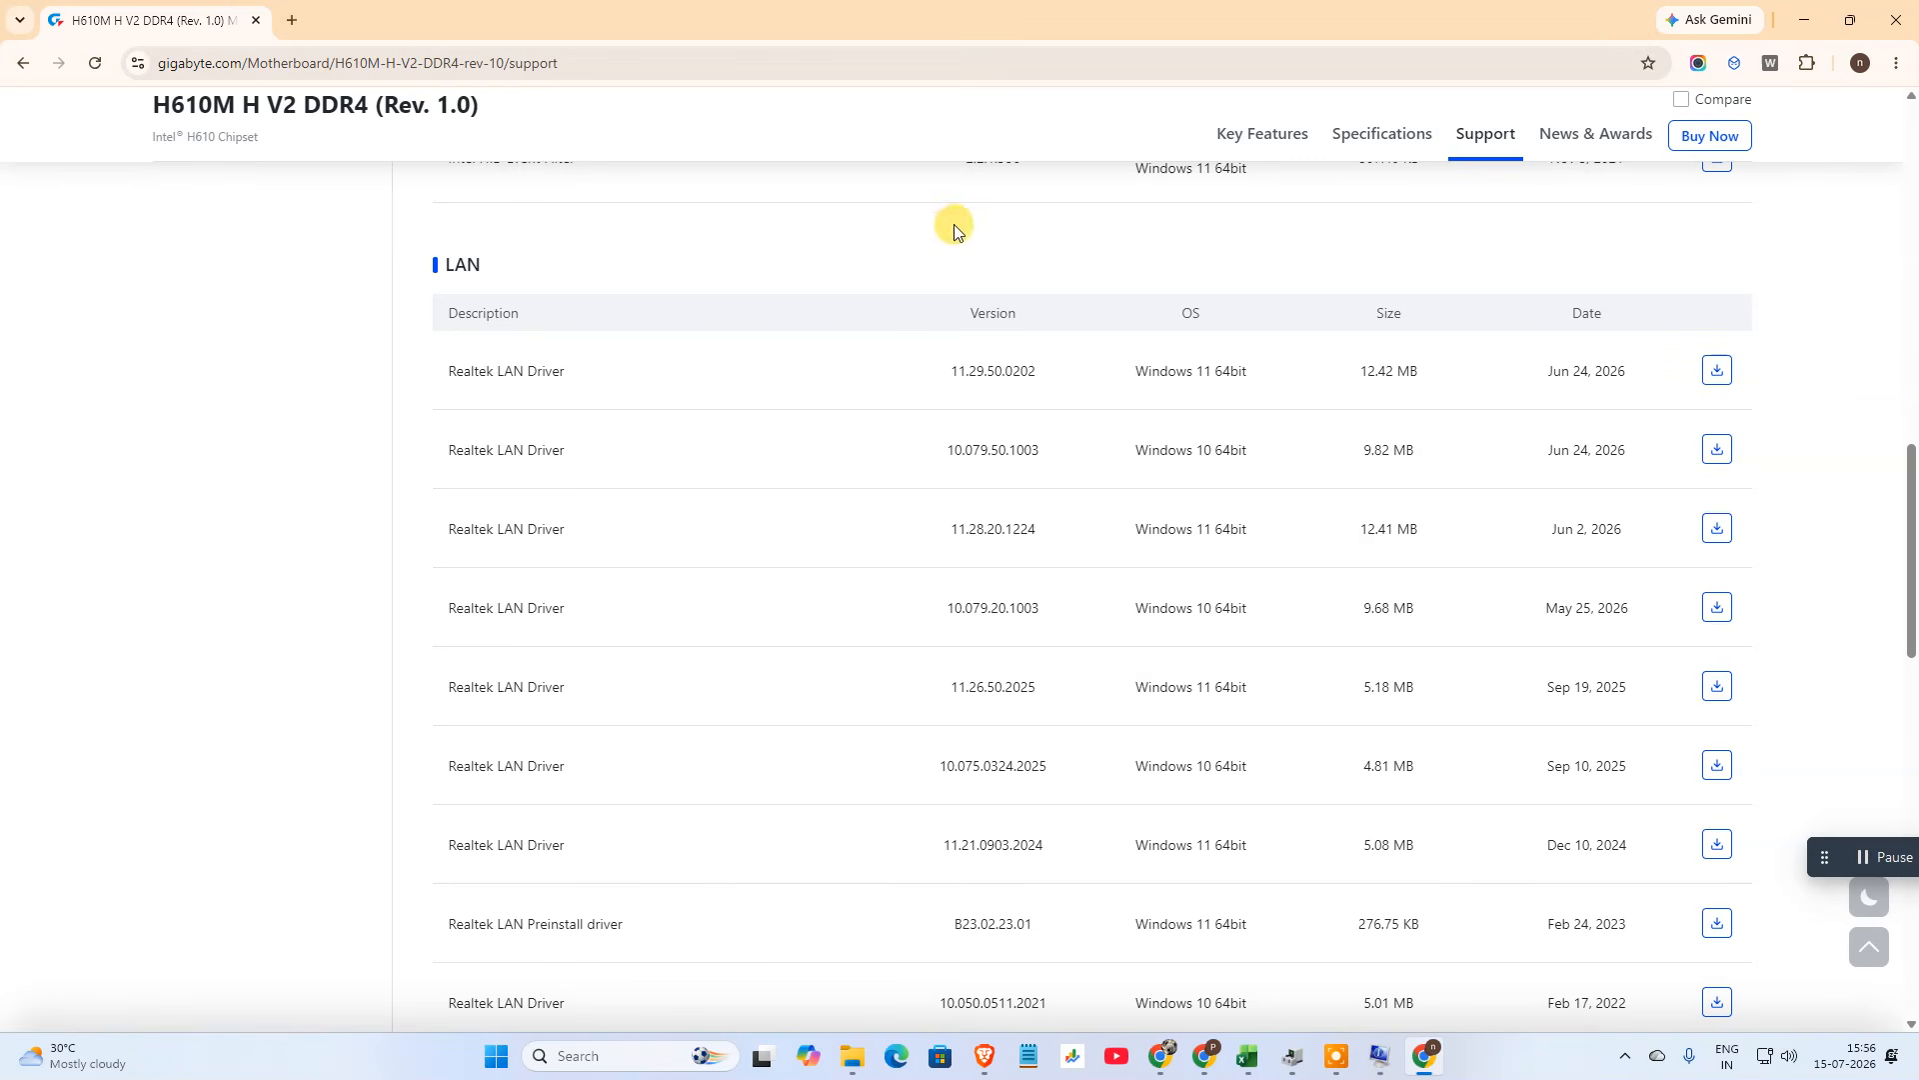
pyautogui.scroll(1, 1907, 585)
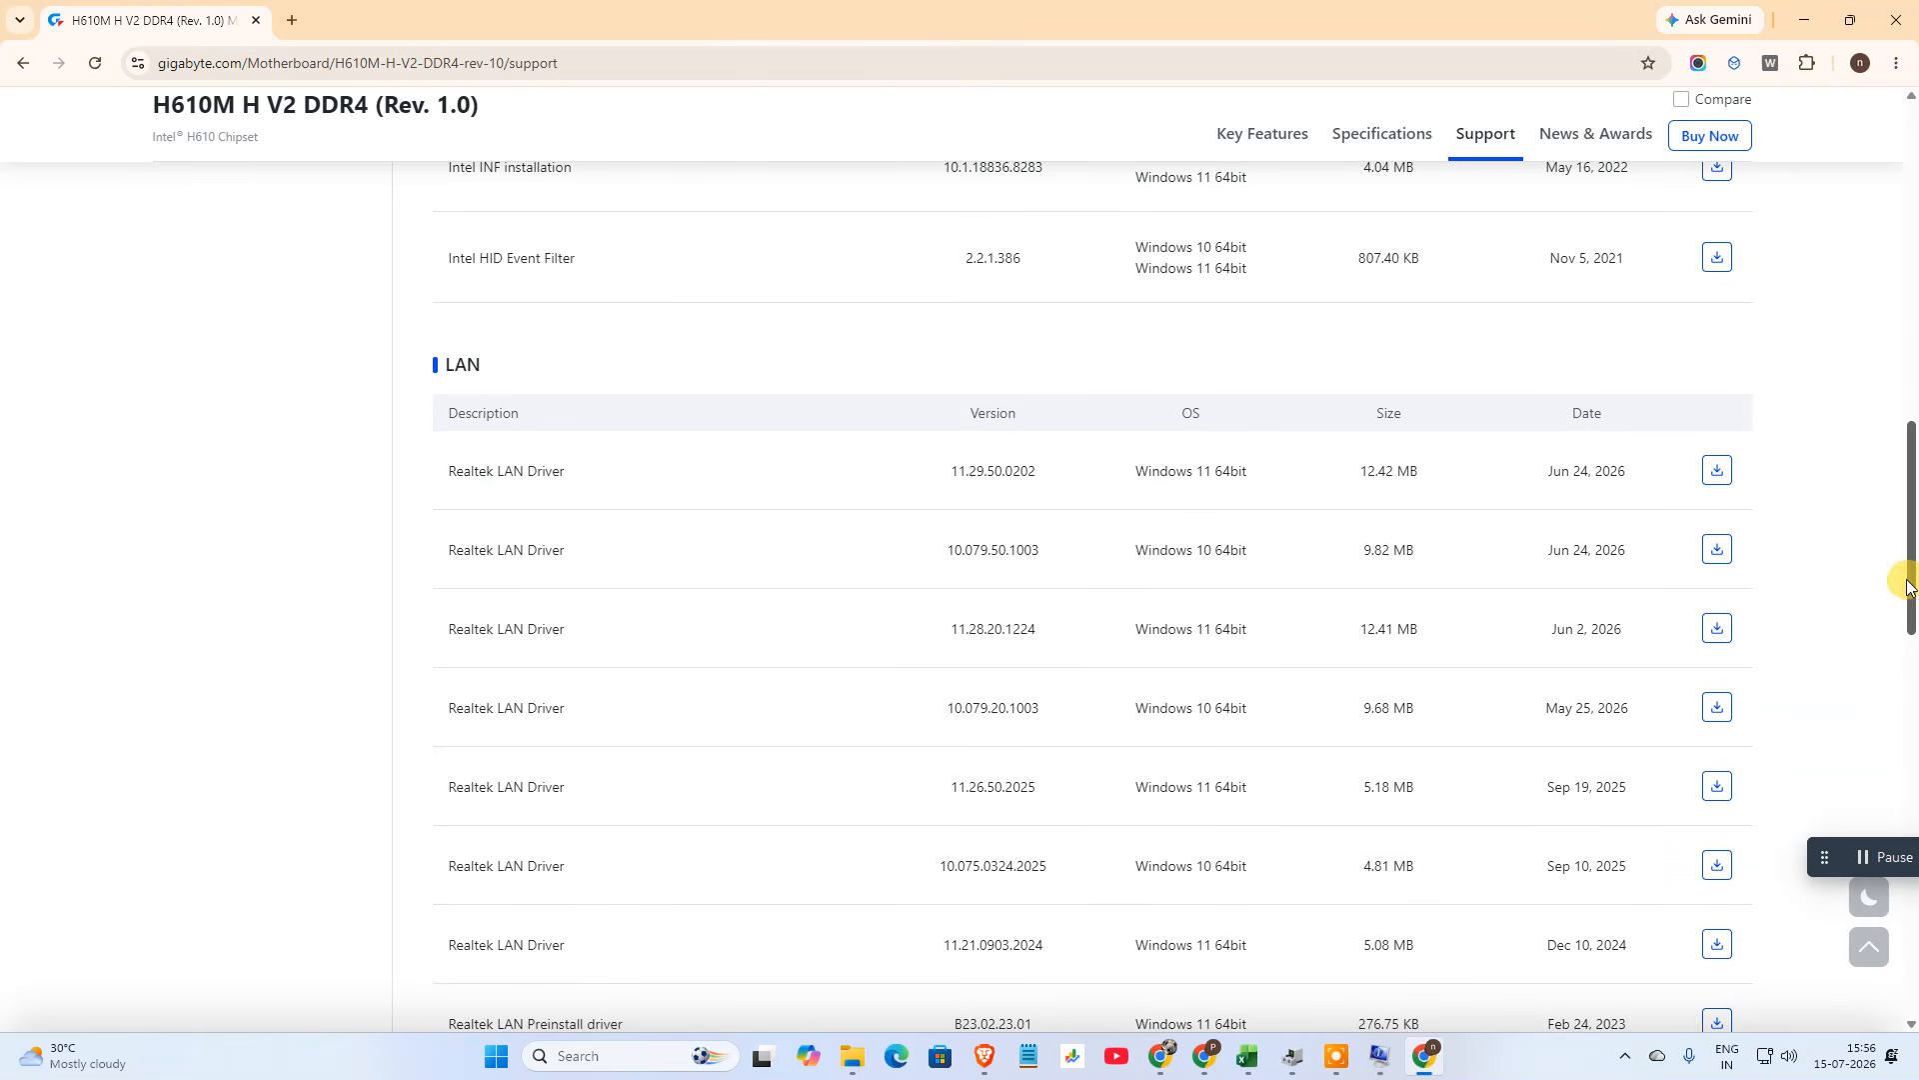
pyautogui.scroll(-1, 1909, 530)
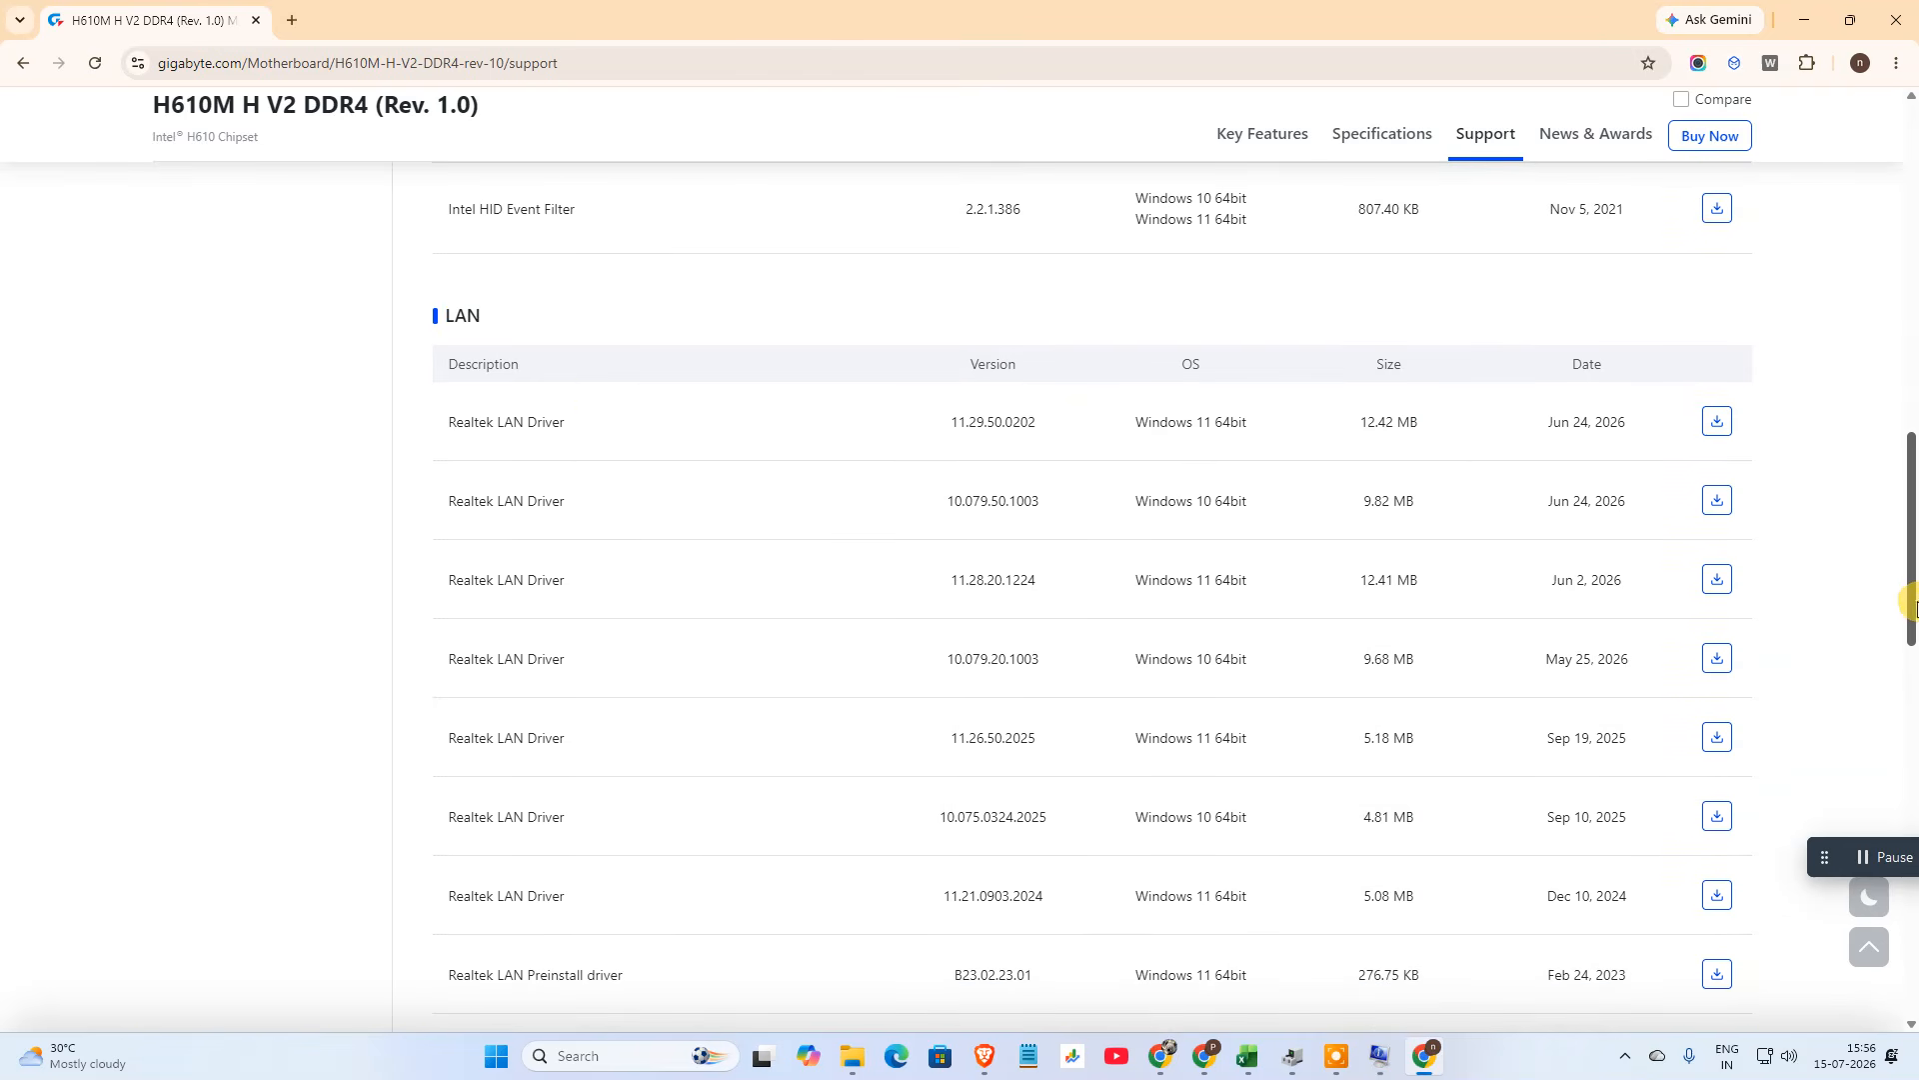
pyautogui.scroll(1, 1909, 560)
# Find Device Manager through Windows search, open it and maximize its window.
pyautogui.click(610, 1053)
pyautogui.write('de')
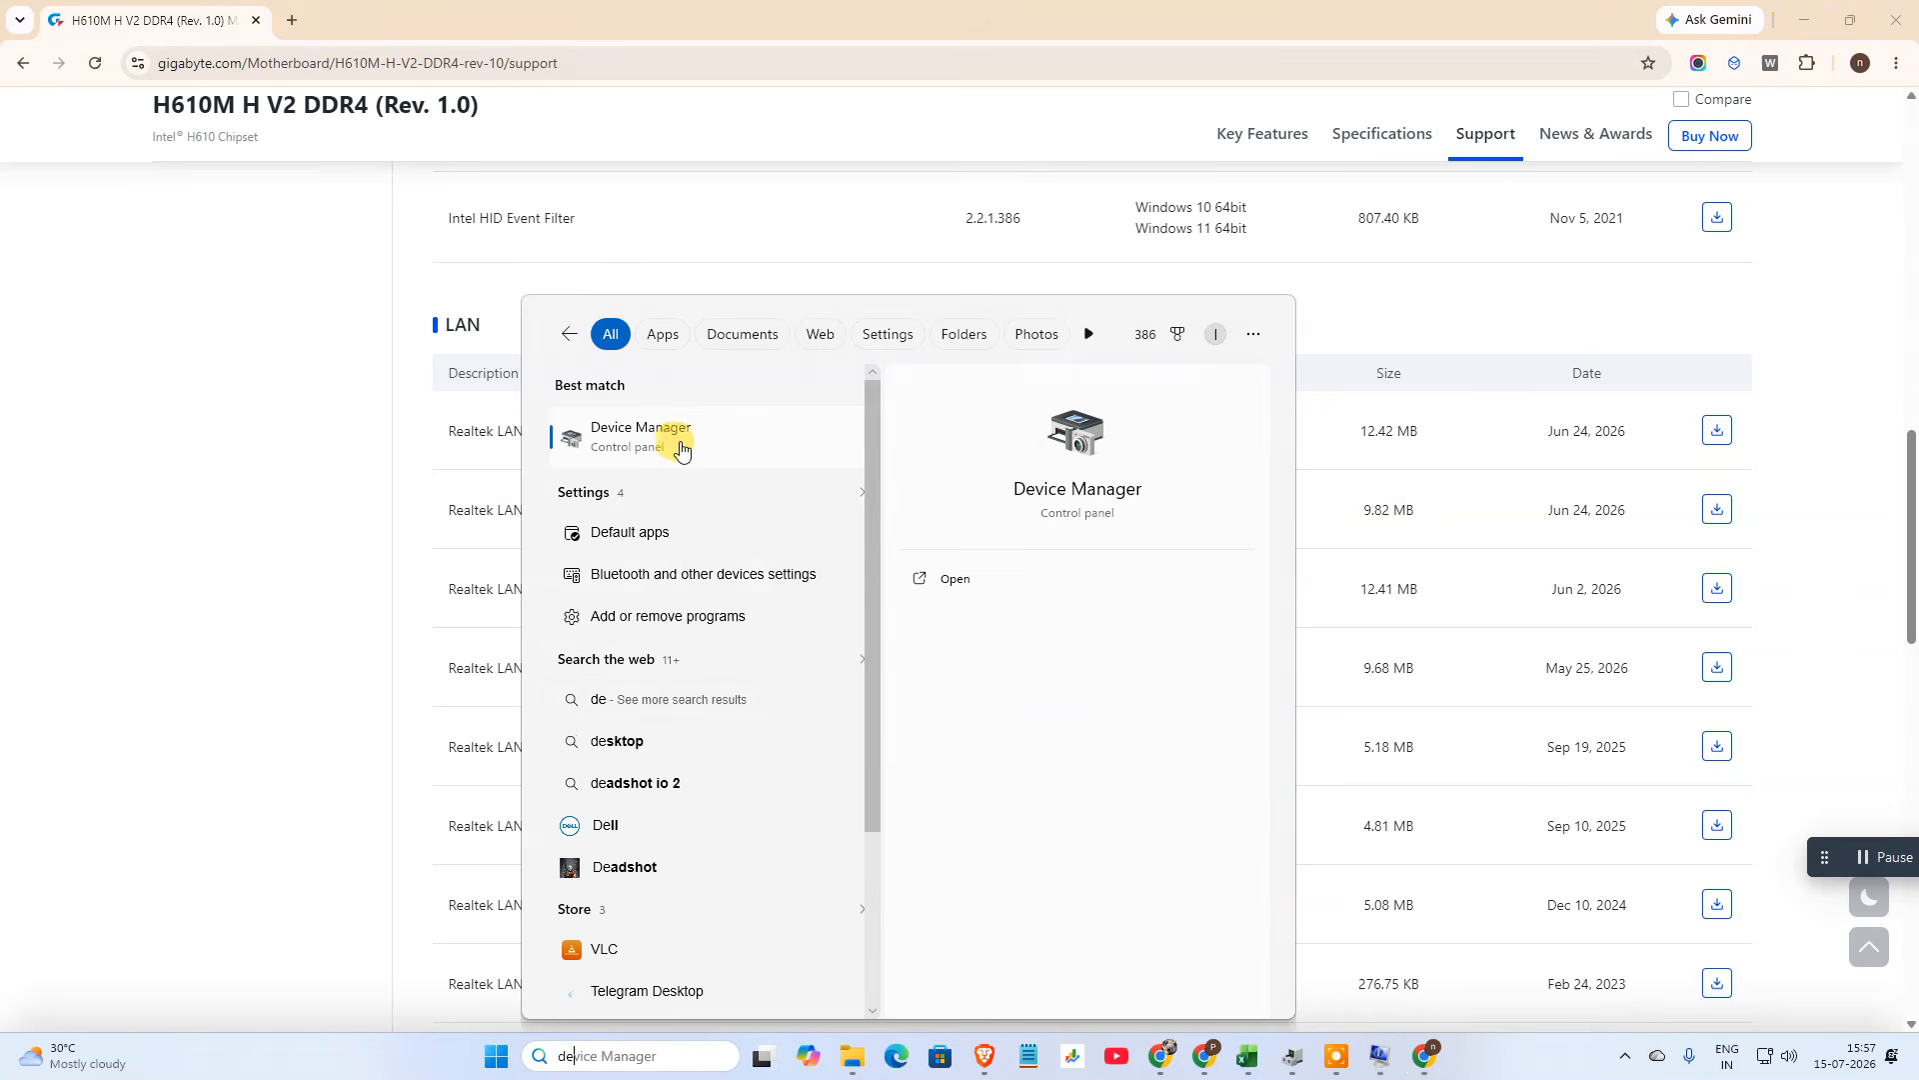
pyautogui.click(670, 440)
pyautogui.moveTo(690, 82); pyautogui.dragTo(1330, 169)
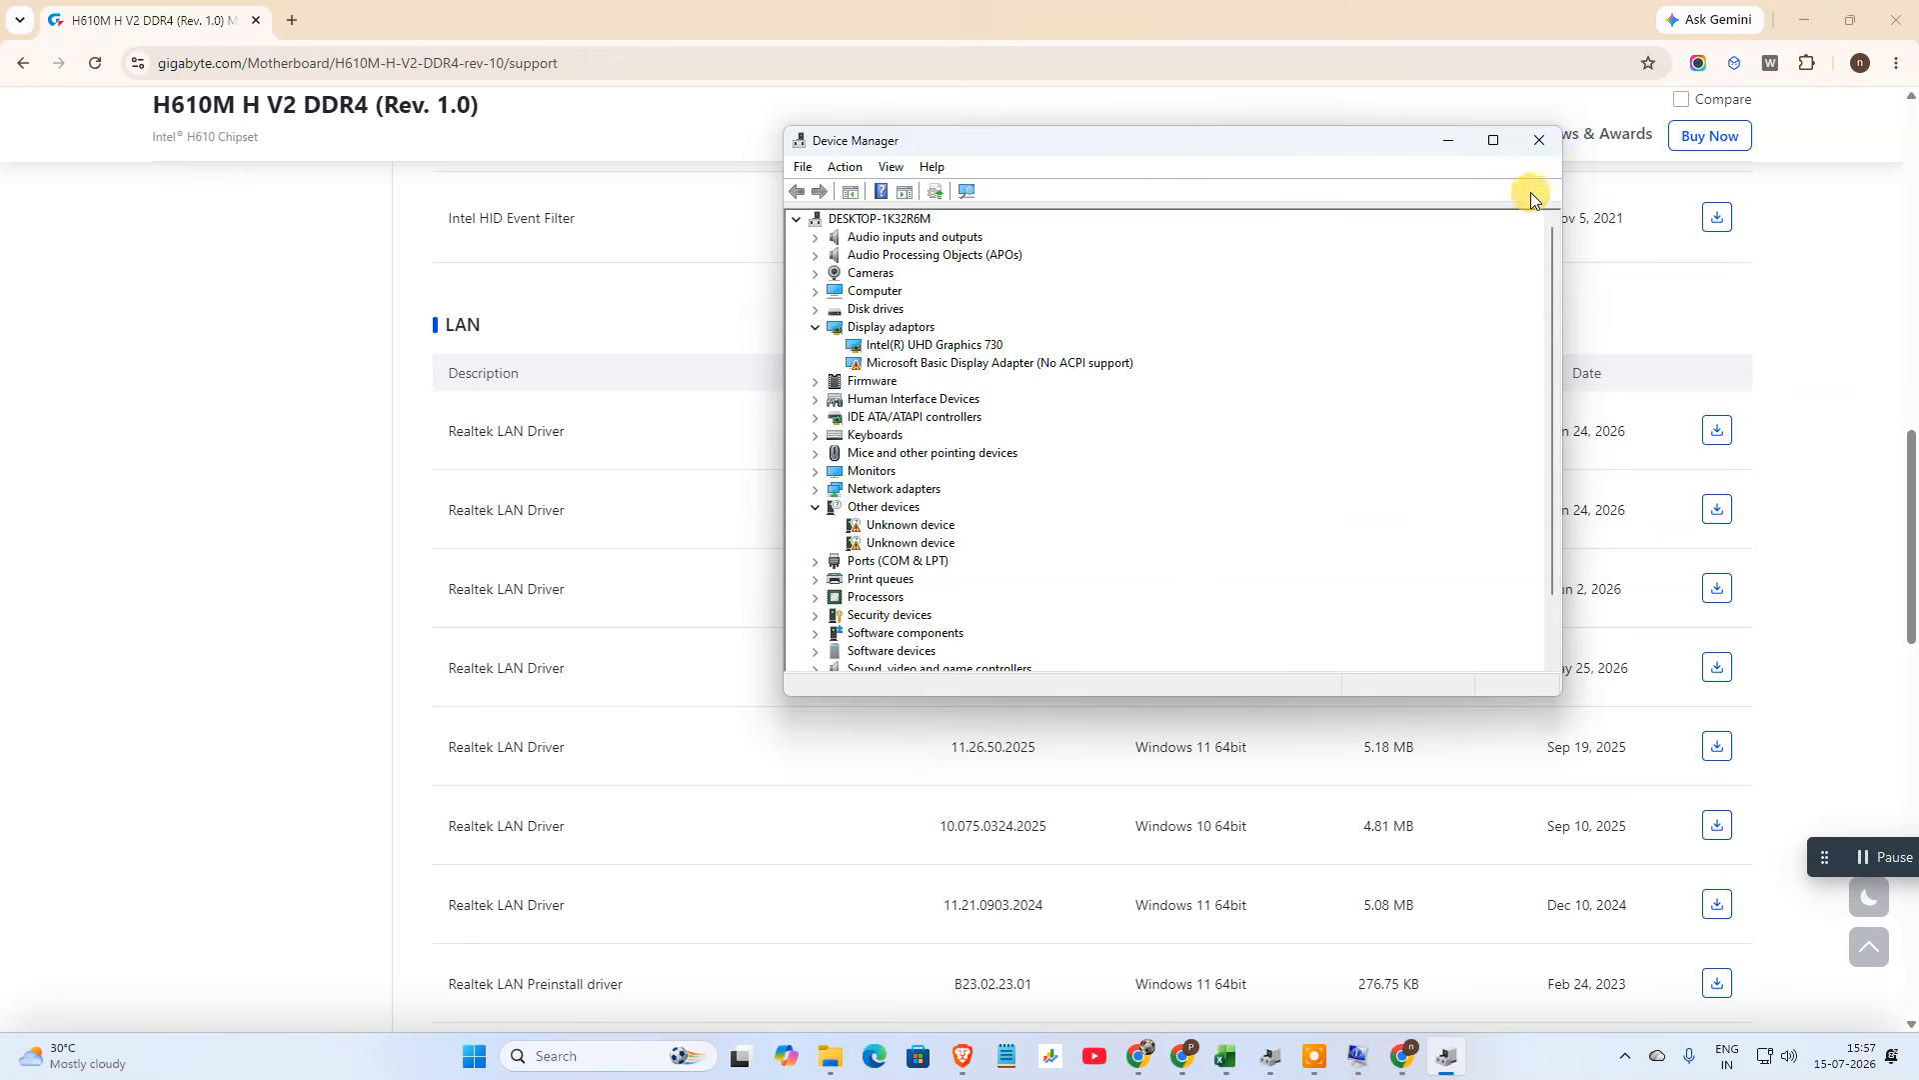
pyautogui.click(1493, 141)
# Turn on the display of hidden devices in Device Manager.
pyautogui.click(116, 34)
pyautogui.click(110, 32)
pyautogui.click(110, 32)
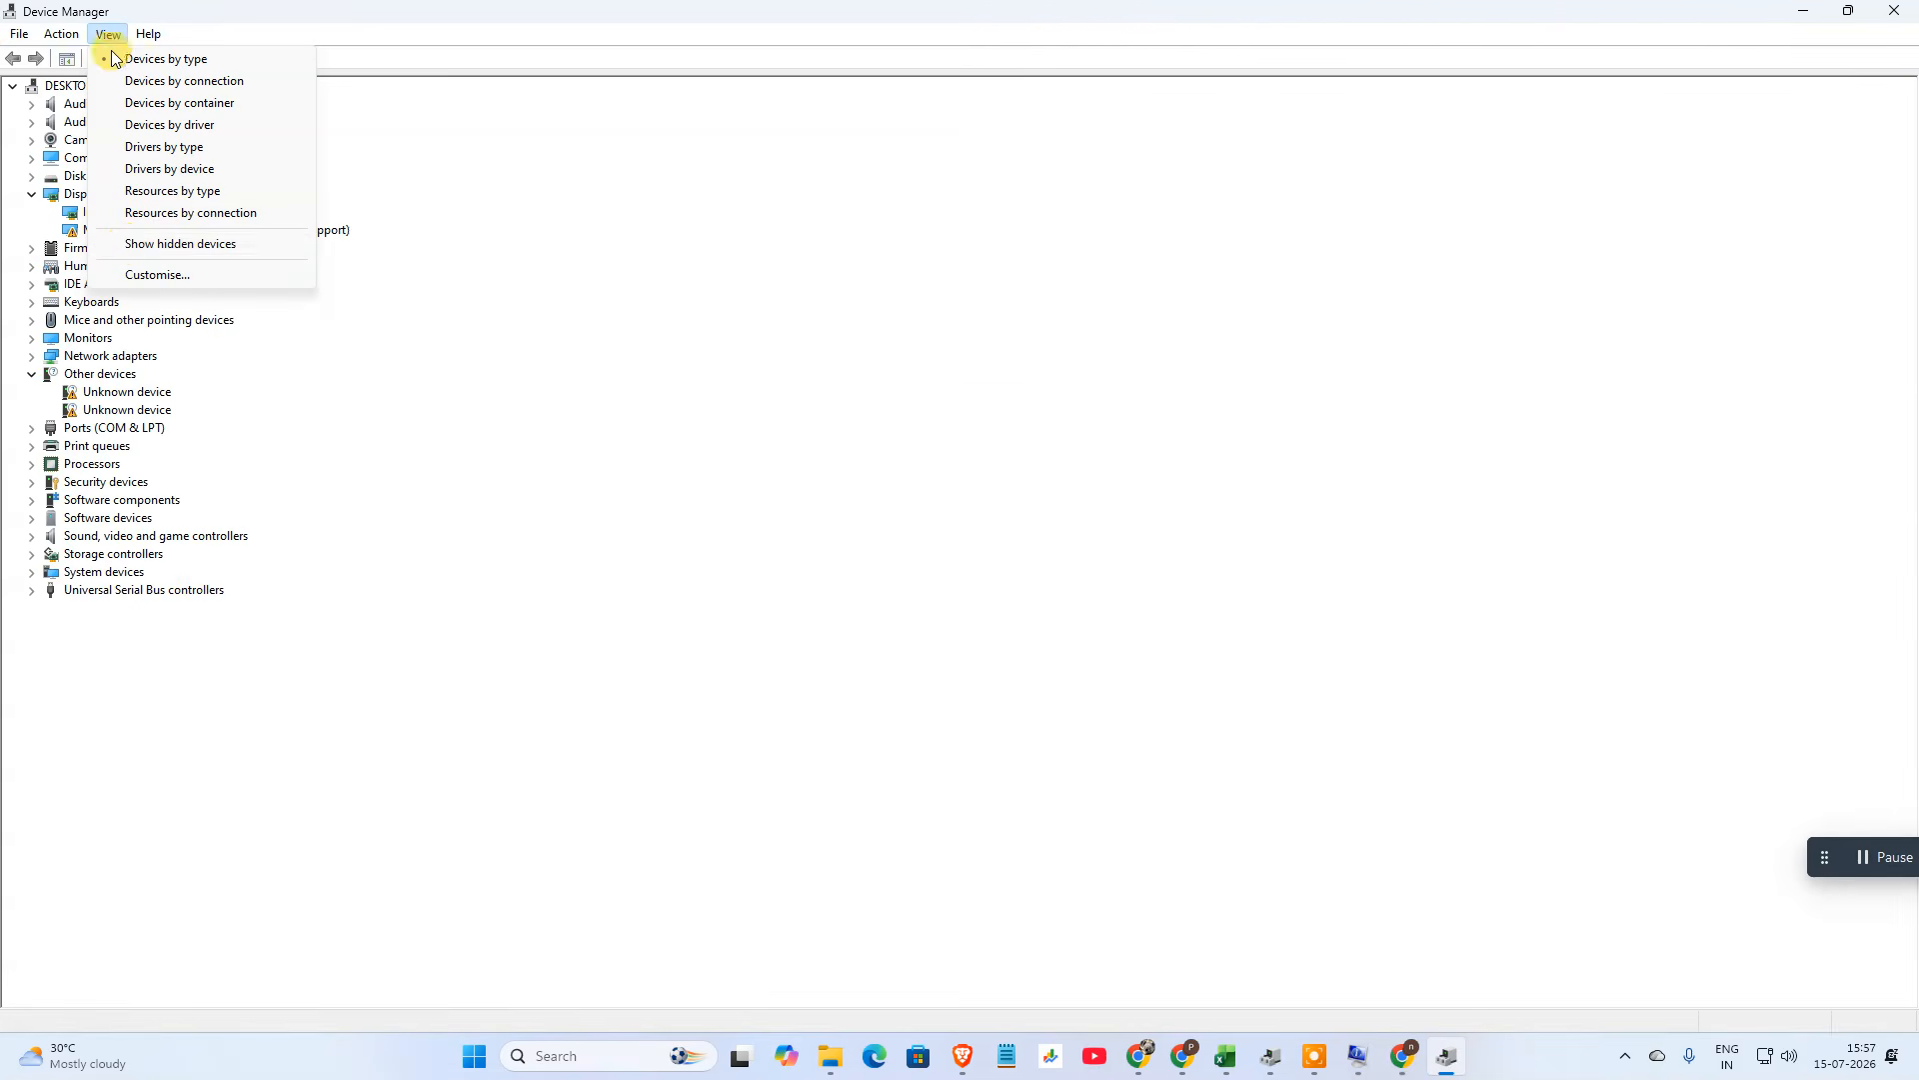
pyautogui.click(198, 245)
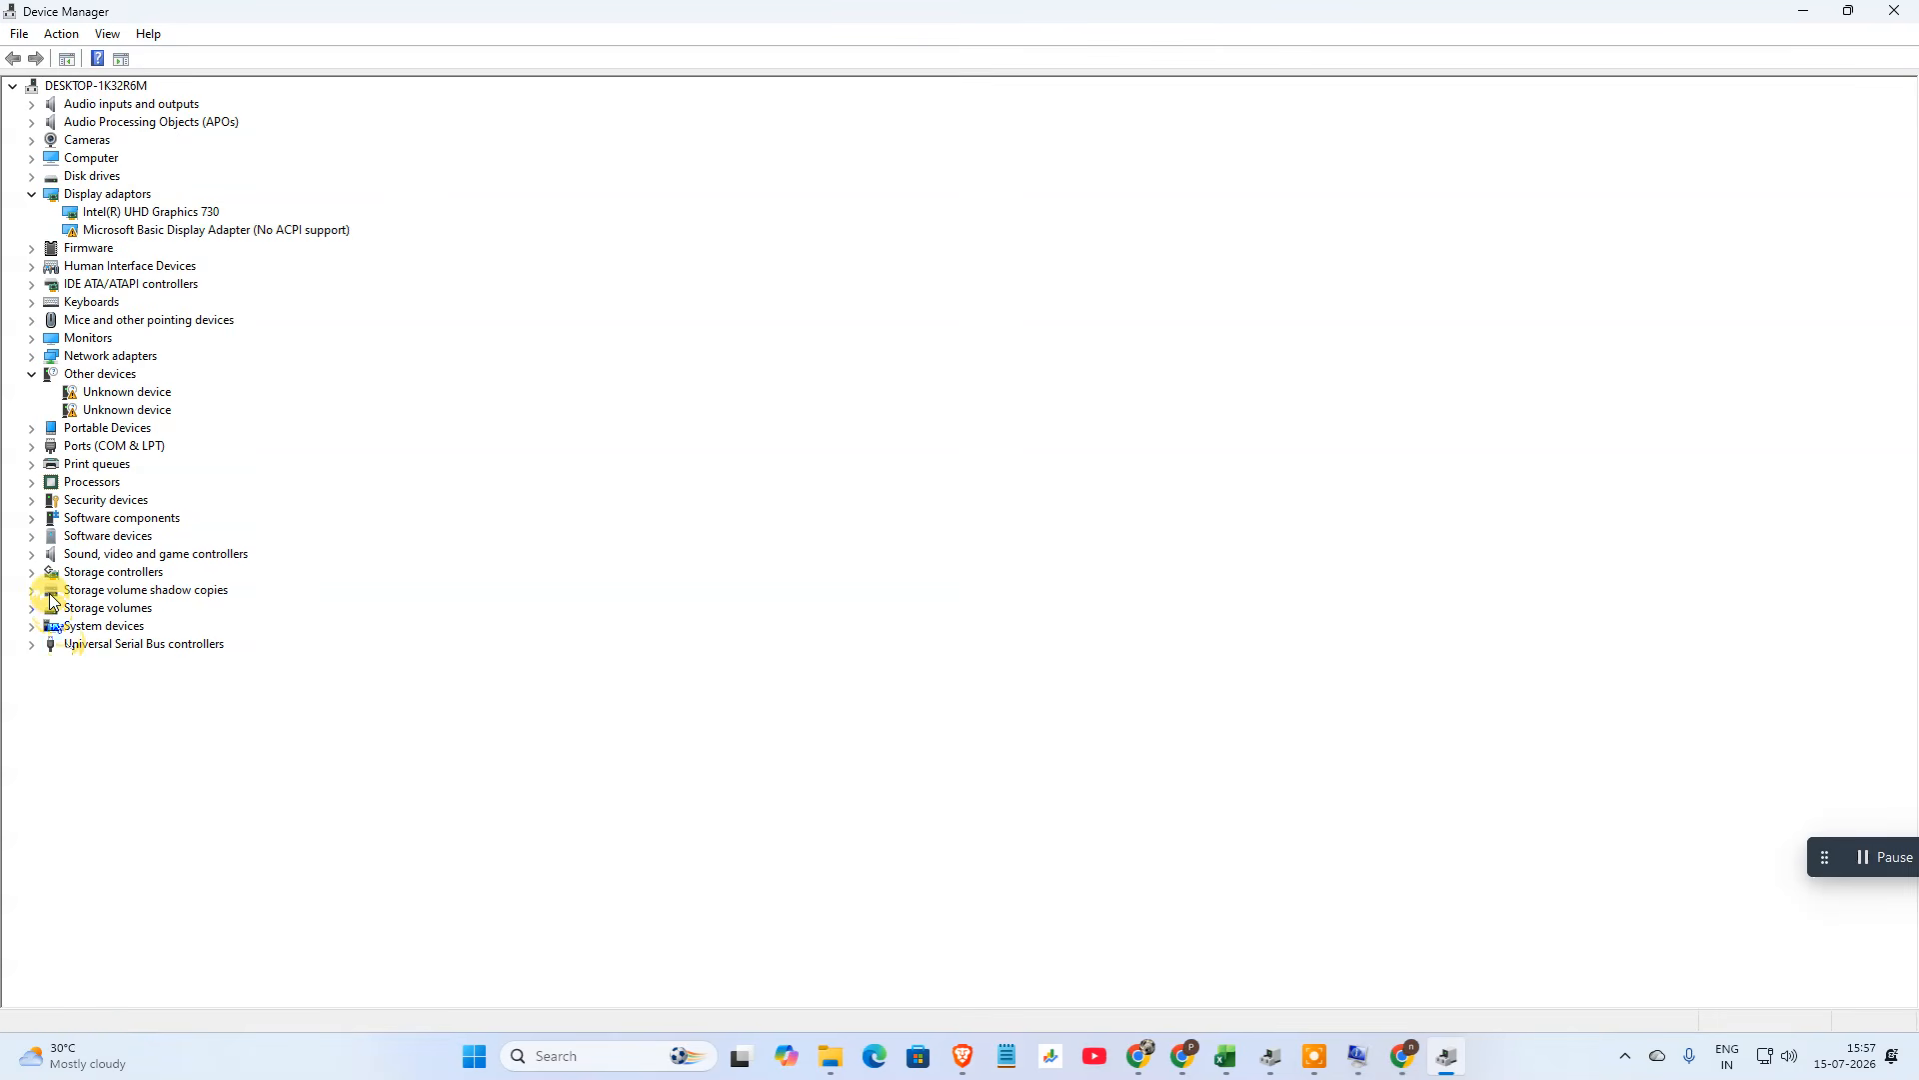
# Expand the Network adapters category and select the Realtek PCIe GbE Family Controller.
pyautogui.click(33, 358)
pyautogui.click(98, 358)
pyautogui.click(149, 430)
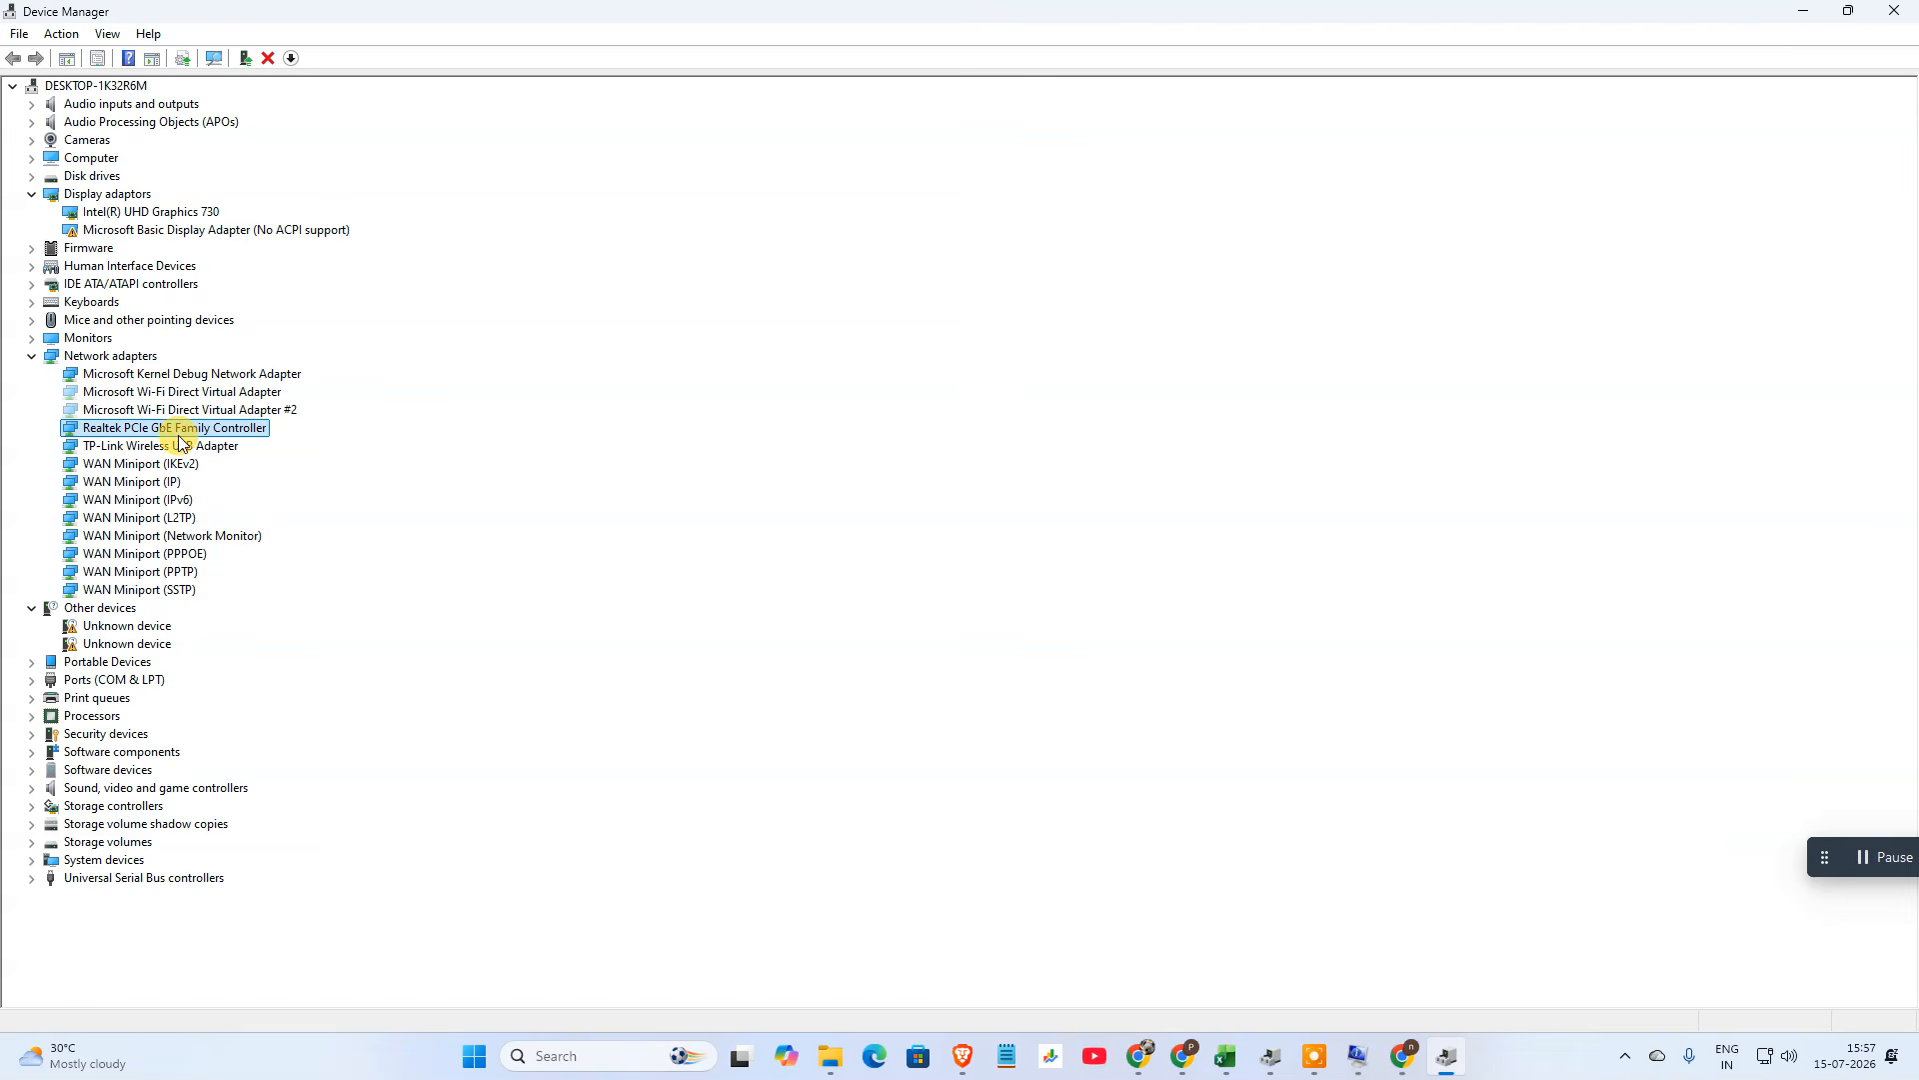
pyautogui.click(205, 379)
pyautogui.click(180, 429)
# Start a driver update for the Realtek PCIe GbE Family Controller with an automatic search for drivers.
pyautogui.rightClick(172, 438)
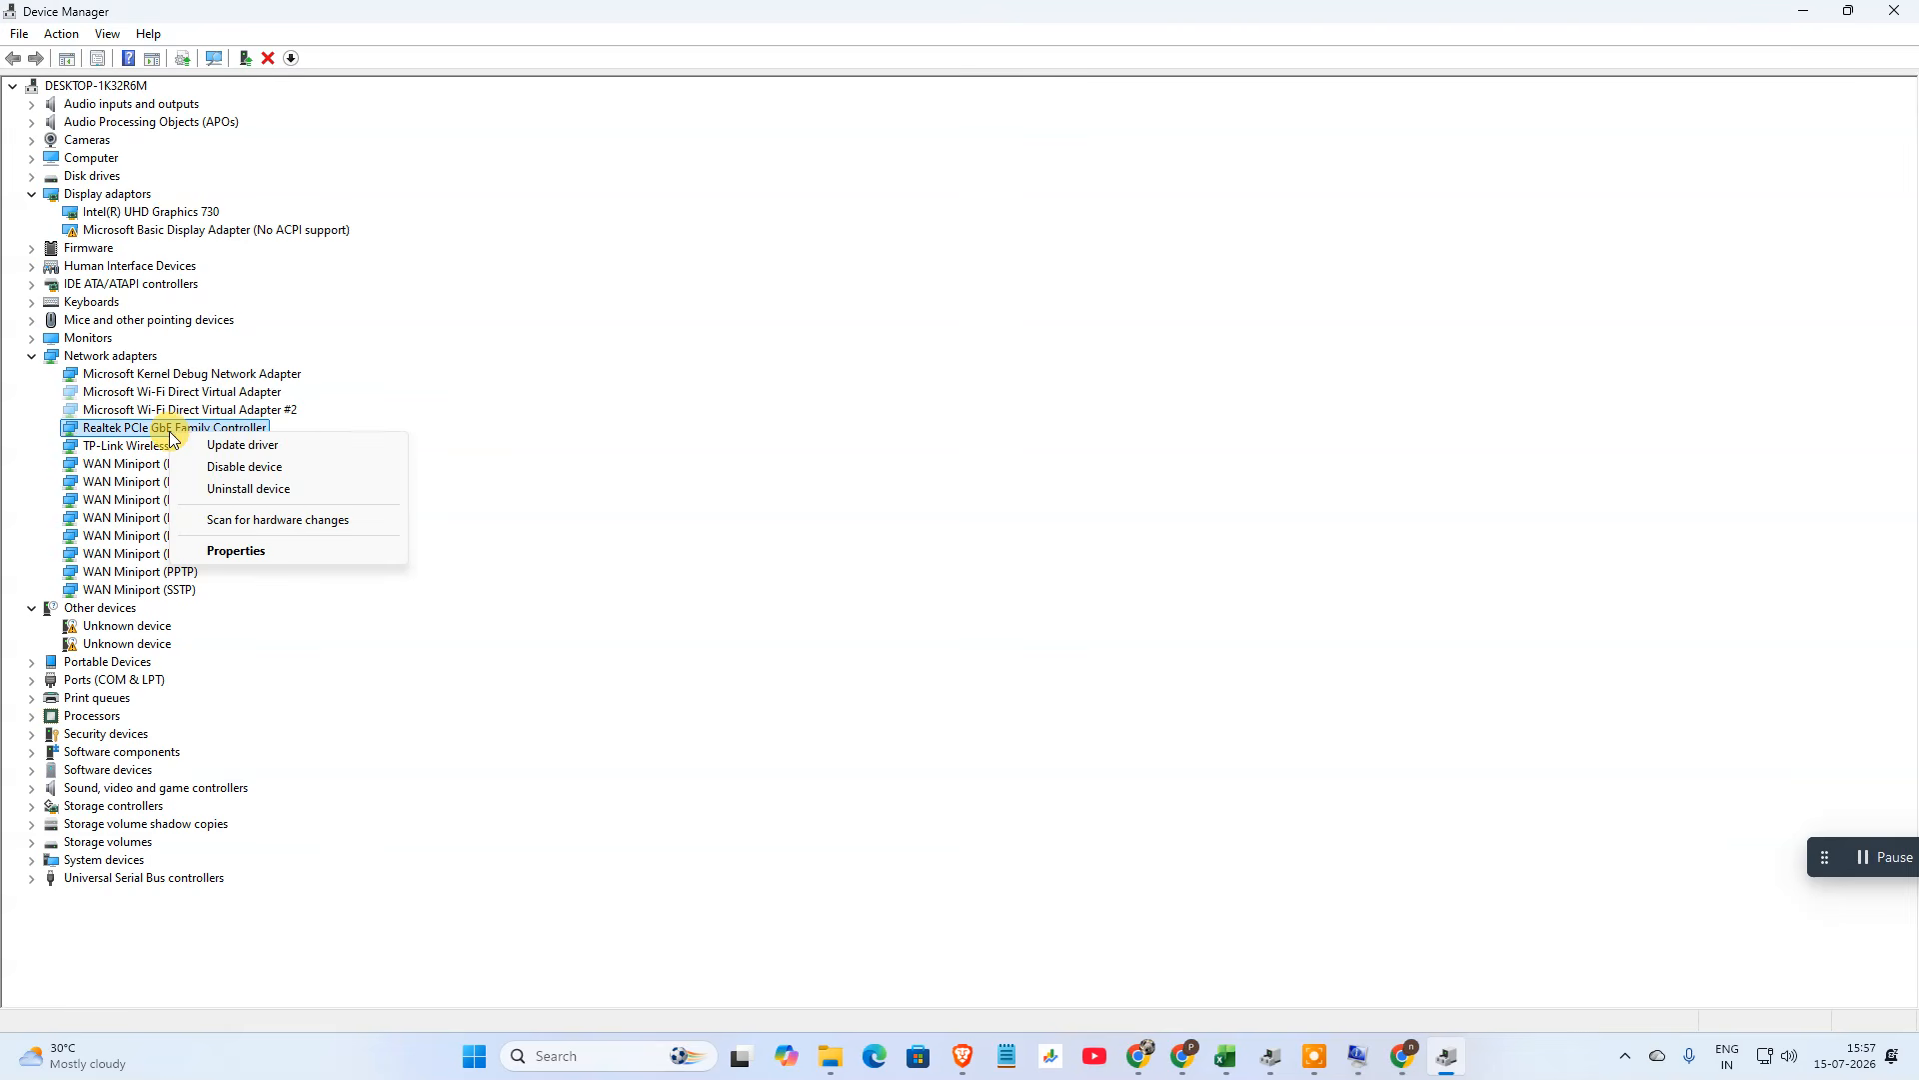
pyautogui.click(253, 453)
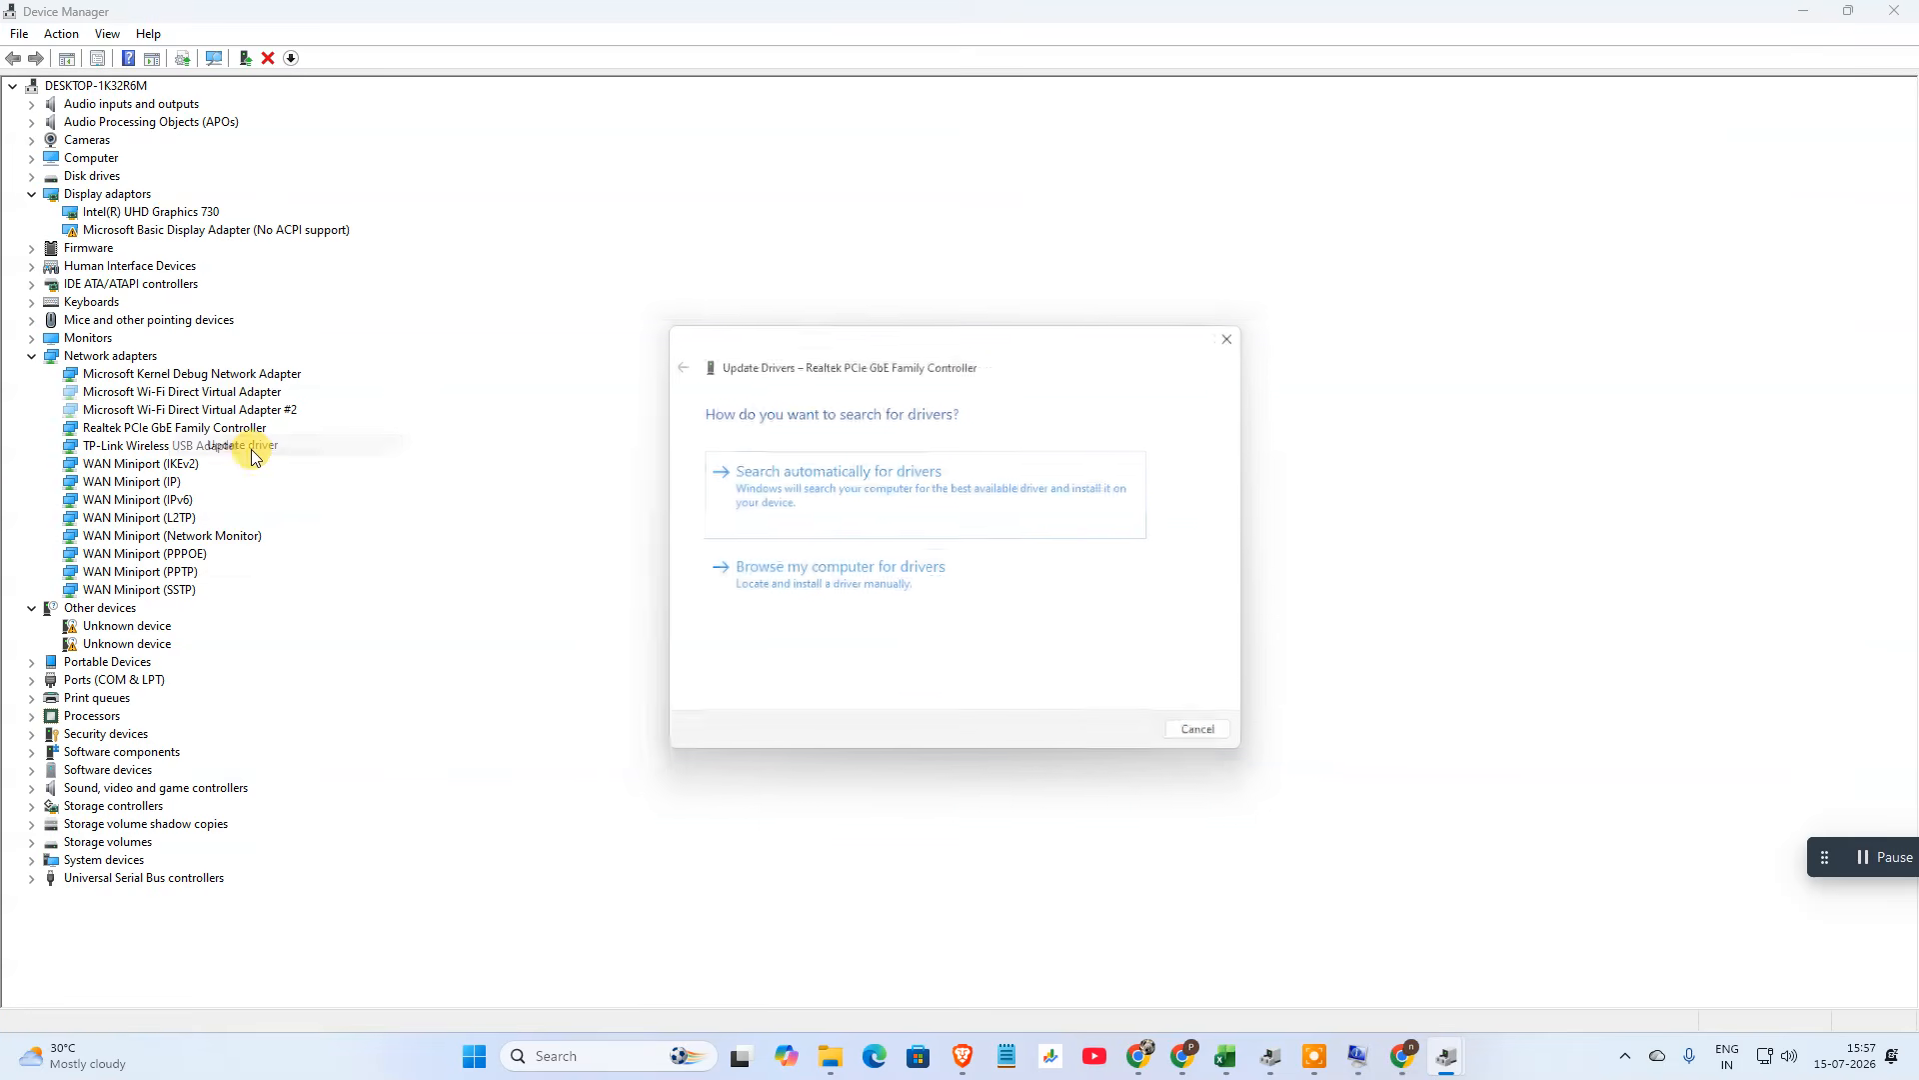
pyautogui.click(872, 500)
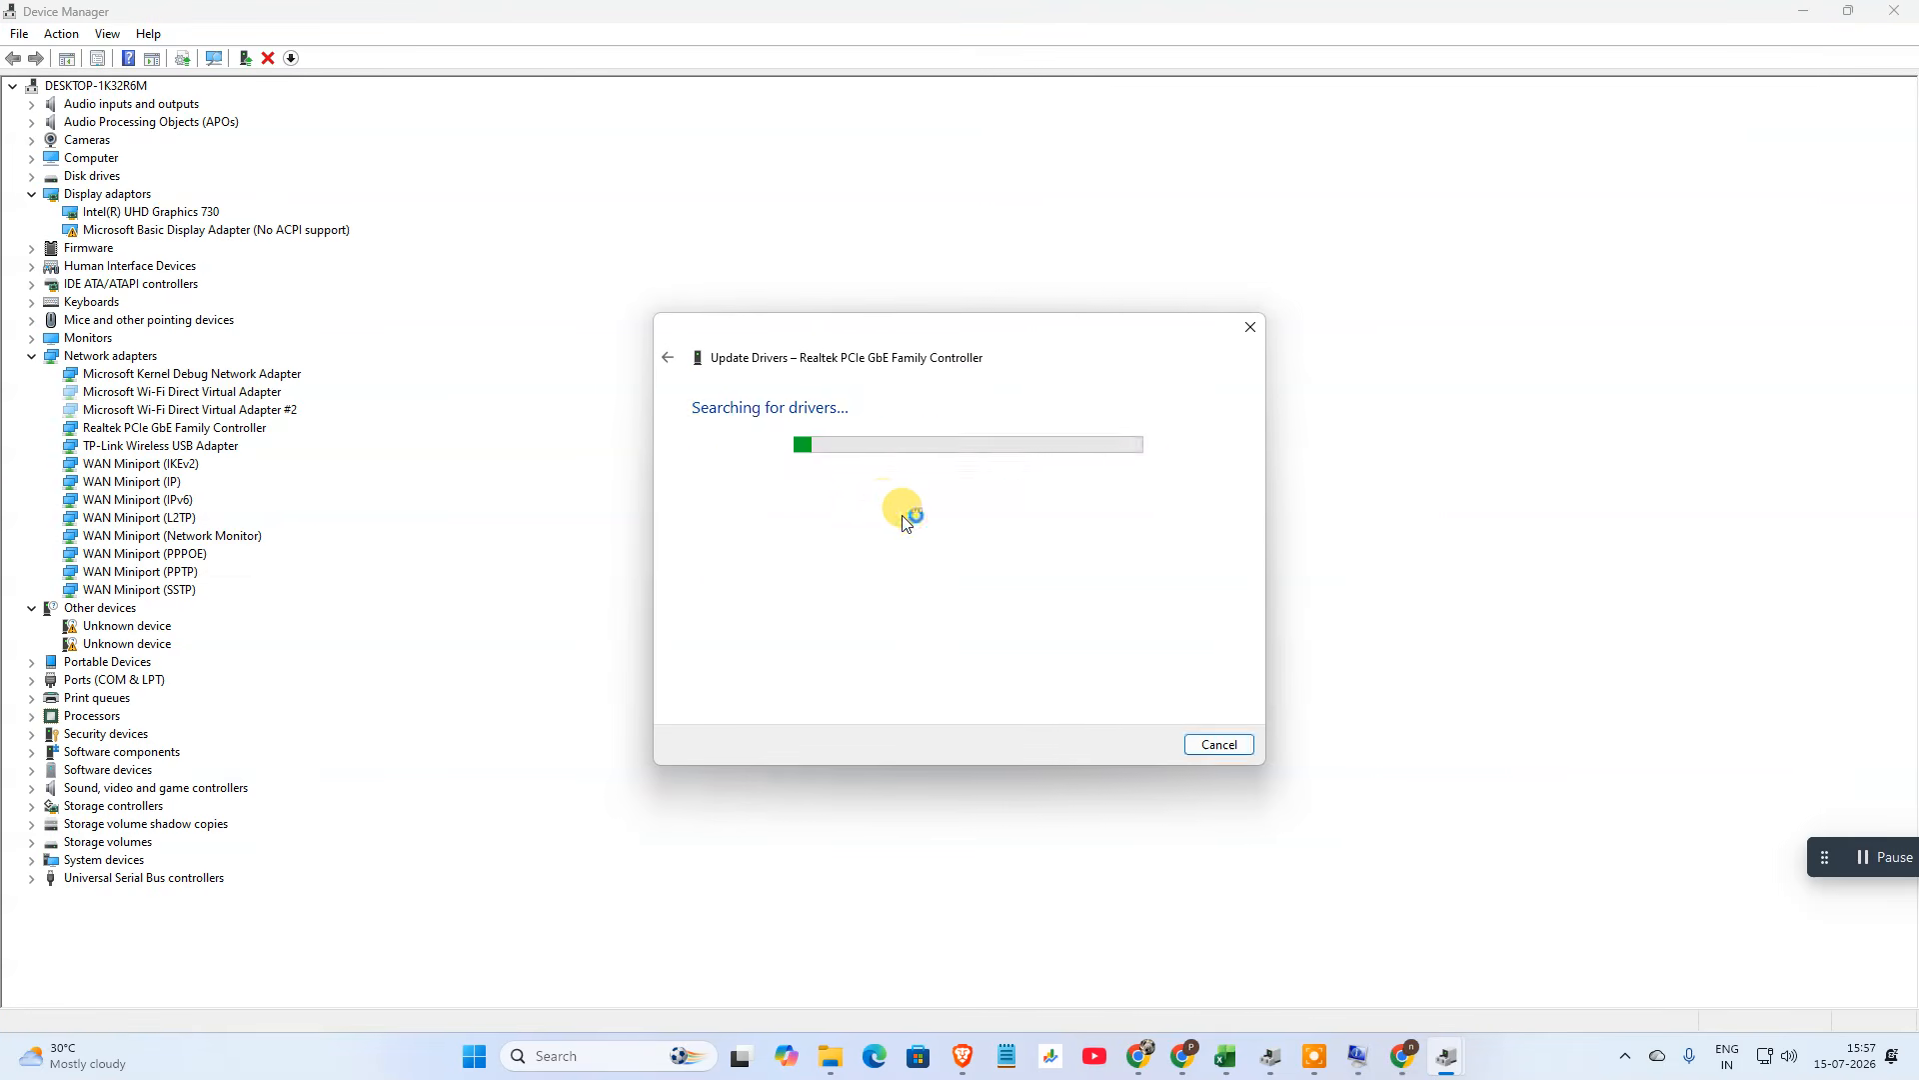
pyautogui.moveTo(1140, 343); pyautogui.dragTo(1018, 285)
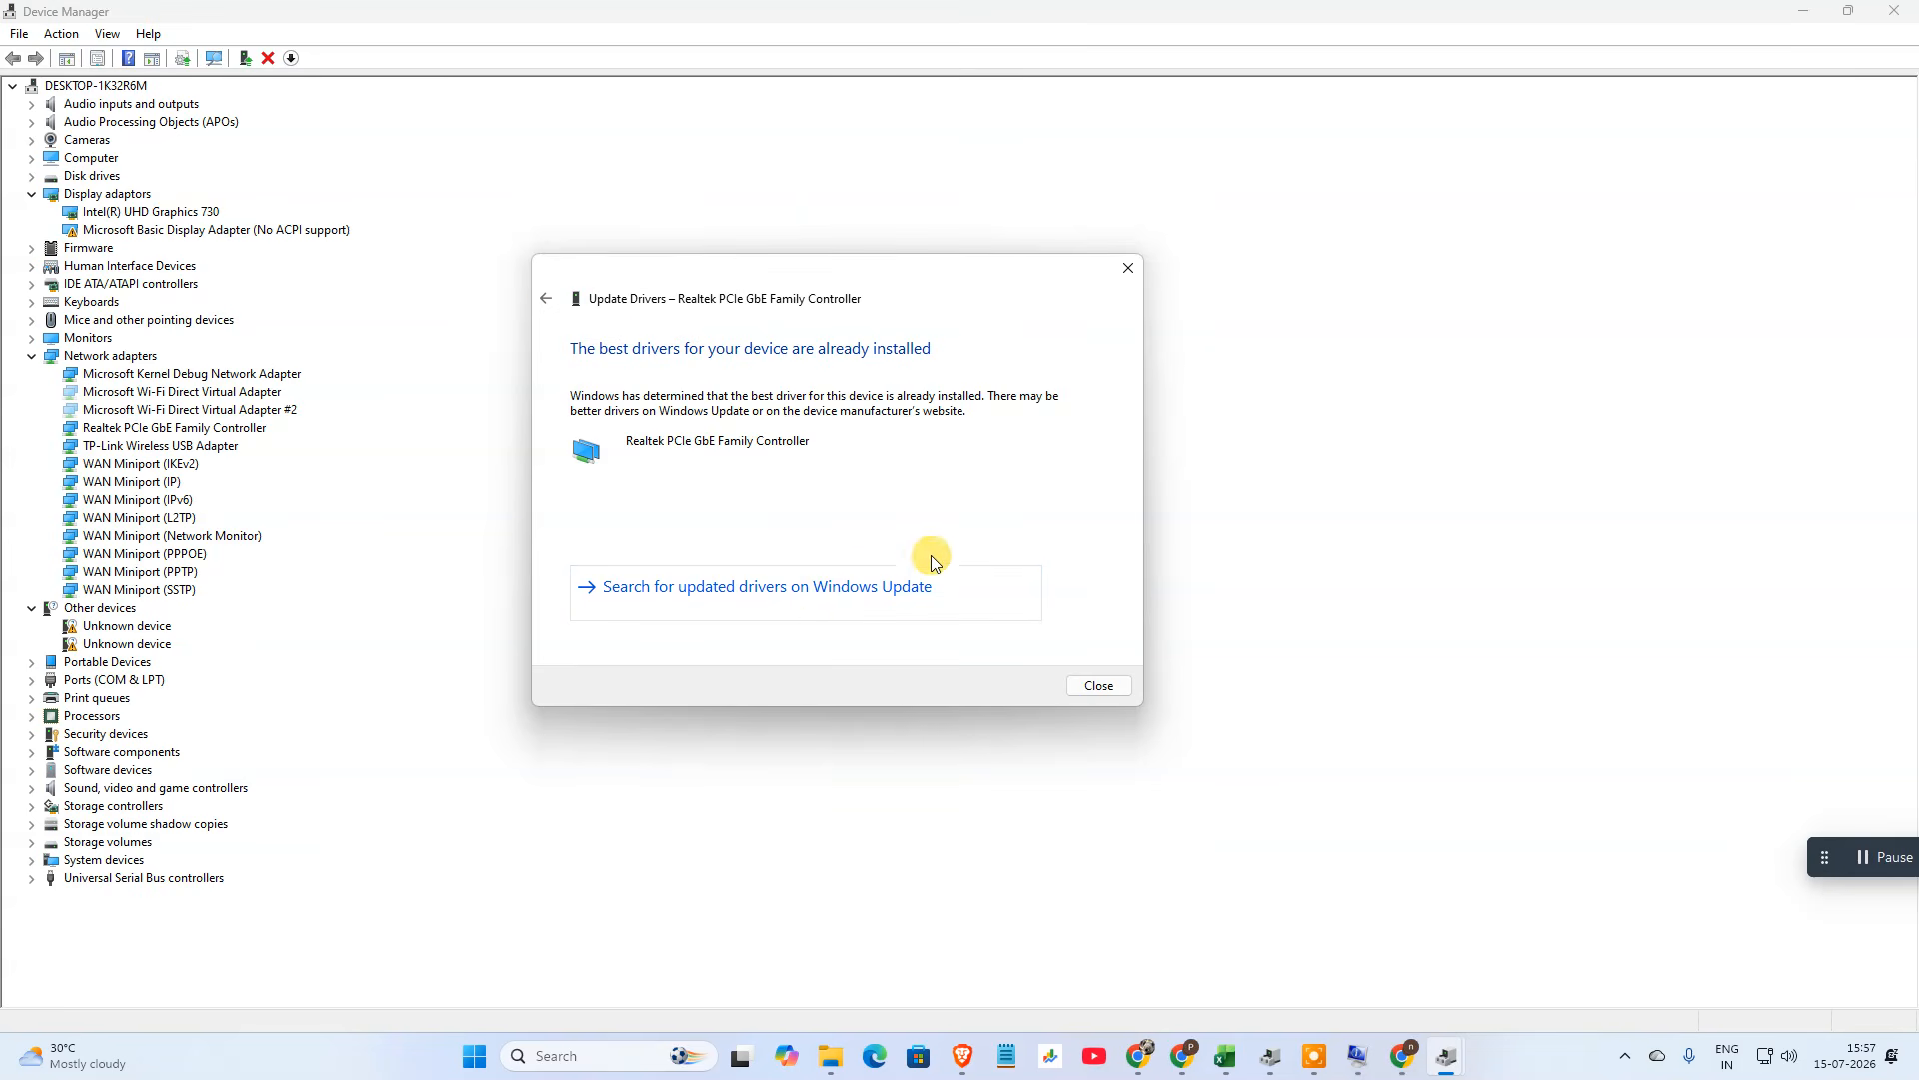
# Open Windows Update in Settings to check the update status, and minimize Settings to return to the driver update.
pyautogui.click(593, 1062)
pyautogui.write('see')
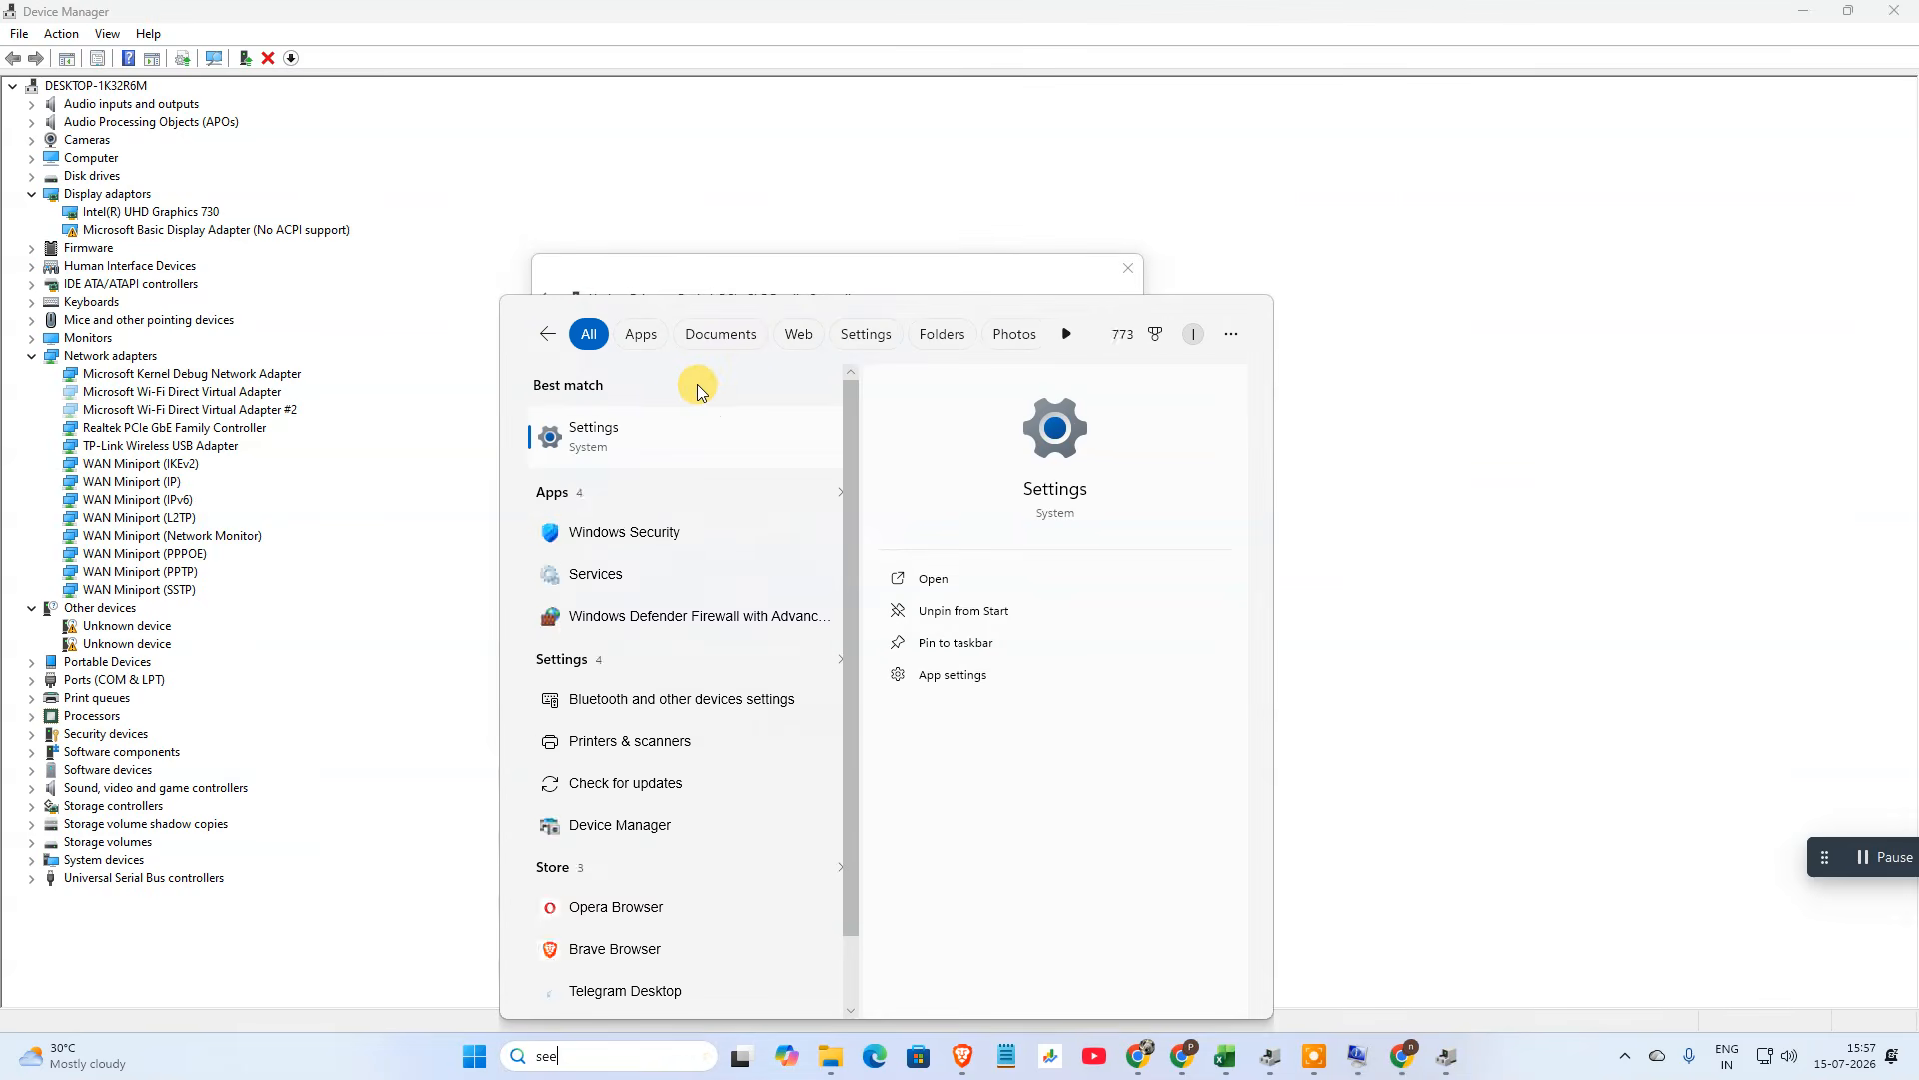
pyautogui.click(649, 437)
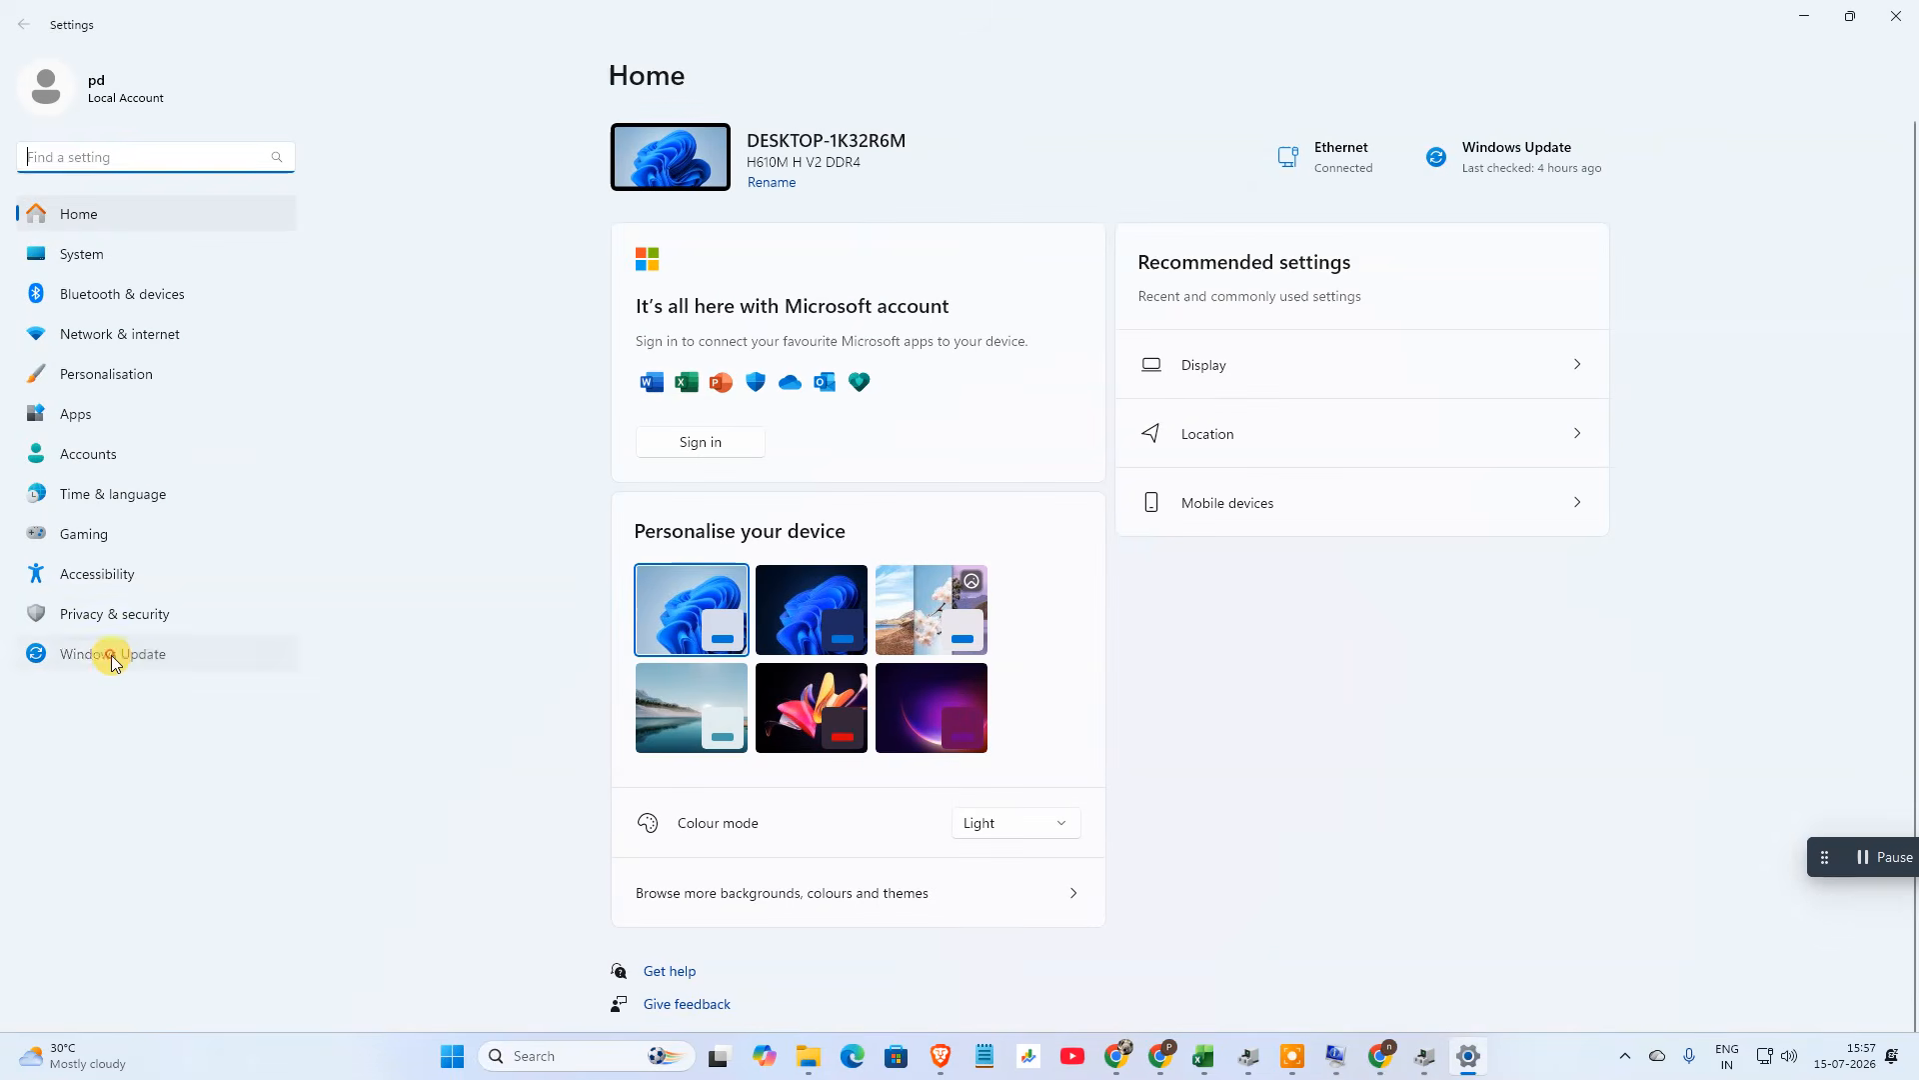
pyautogui.click(106, 657)
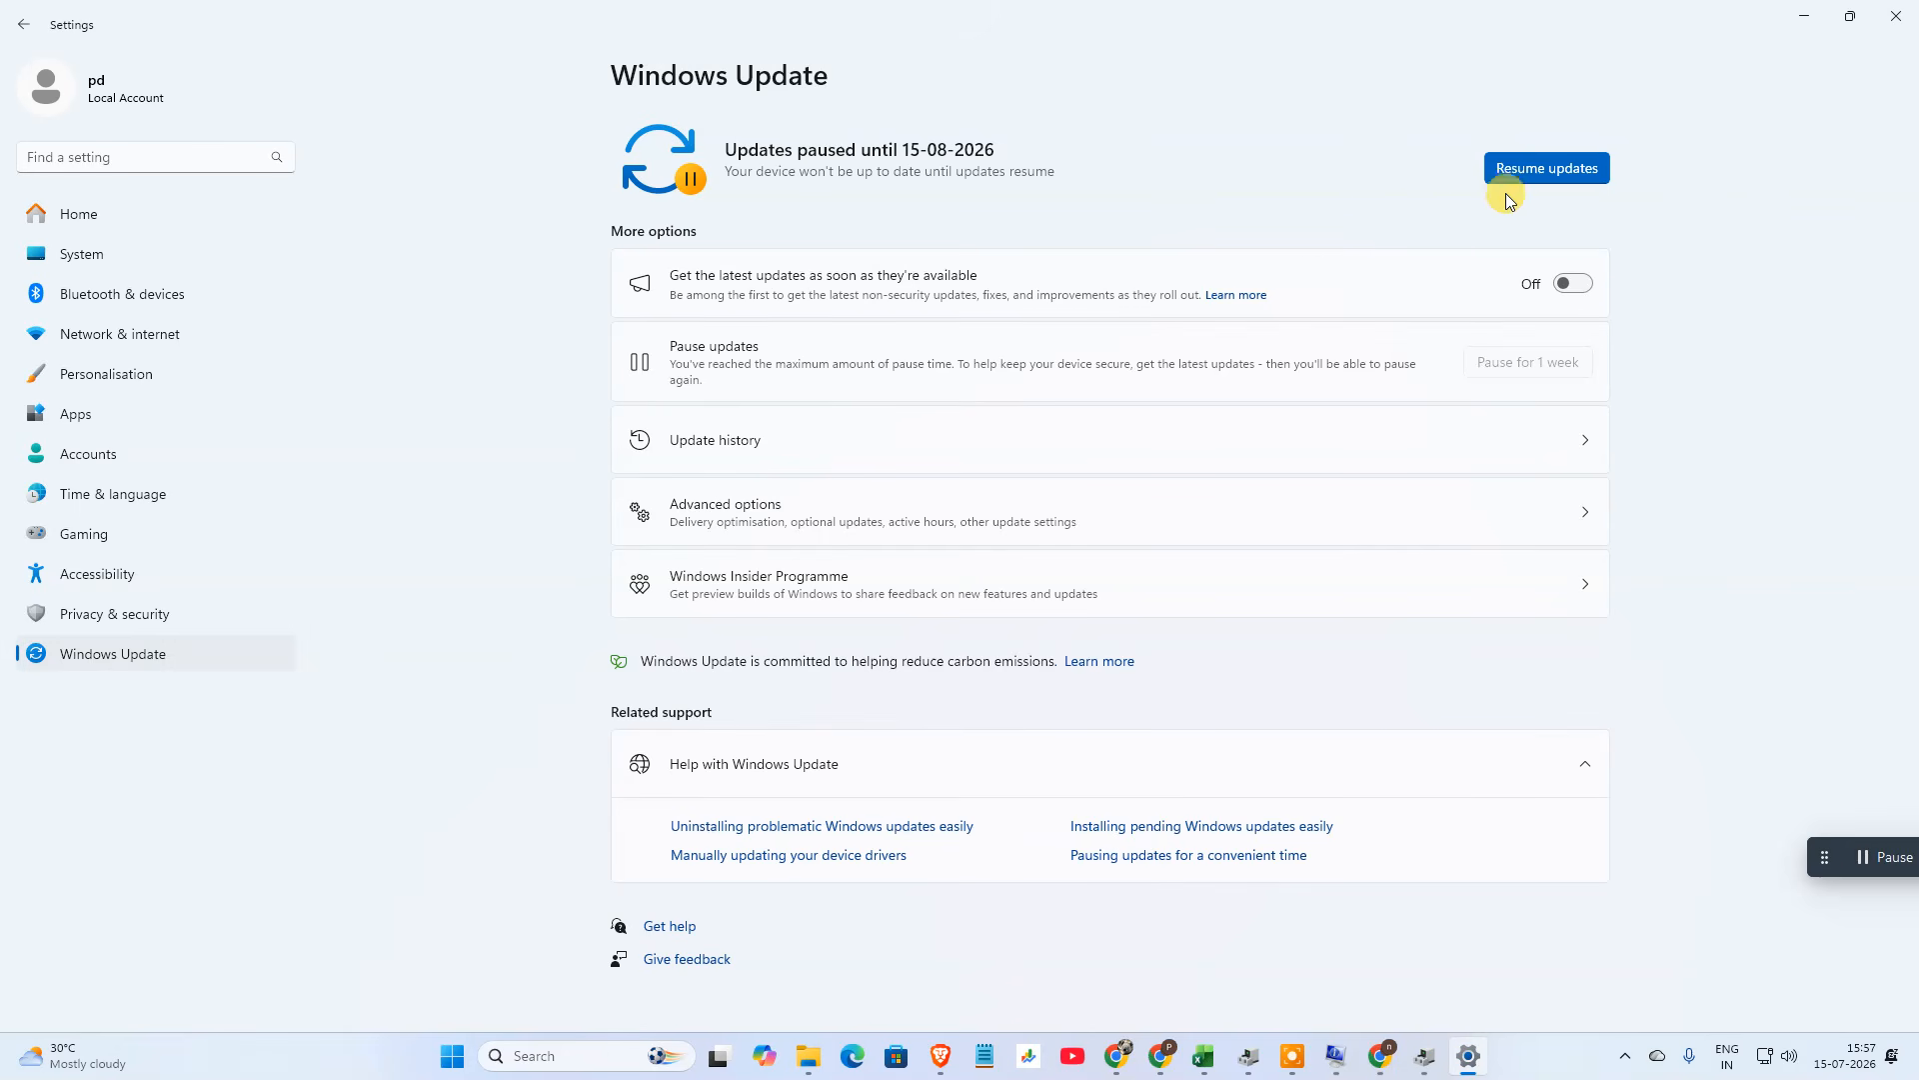
pyautogui.click(1810, 17)
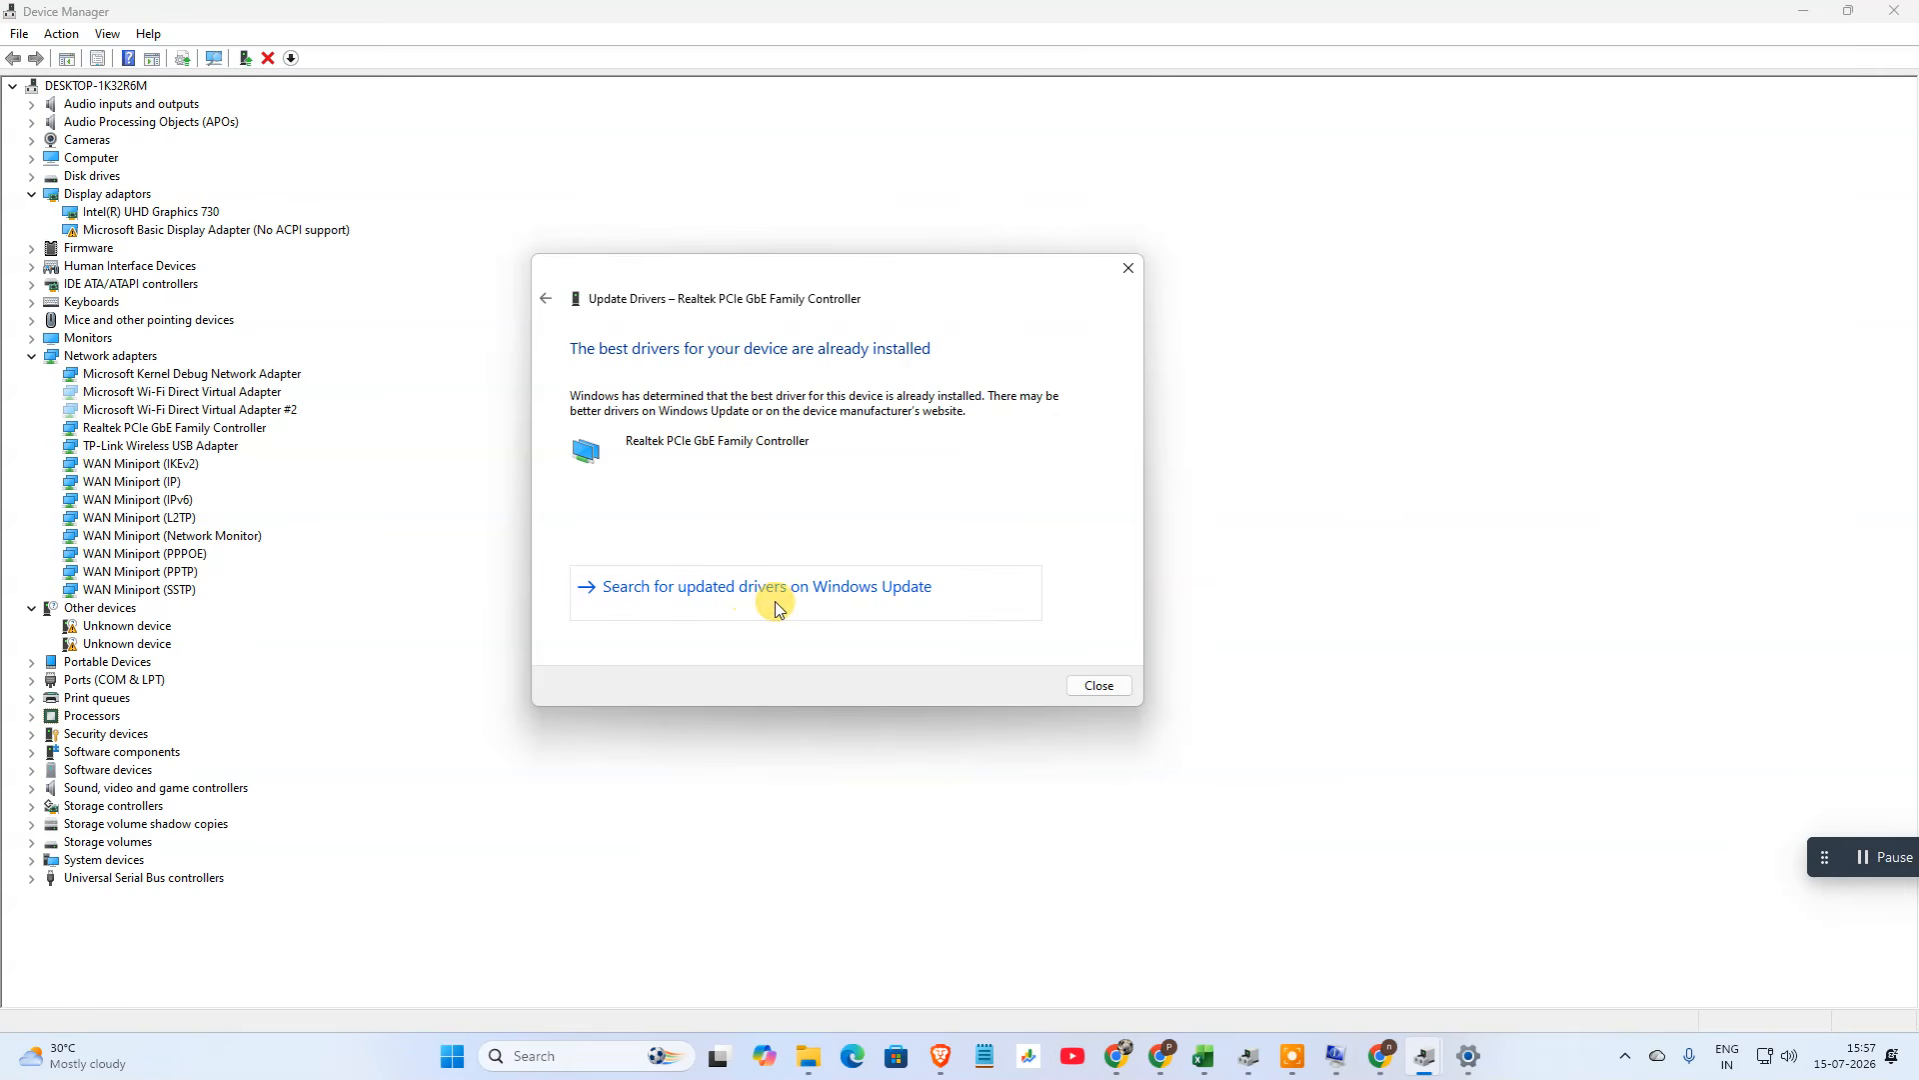
# List the compatible drivers on the computer for the Realtek PCIe GbE Family Controller, select the second Microsoft entry, and close the wizard without installing.
pyautogui.click(550, 293)
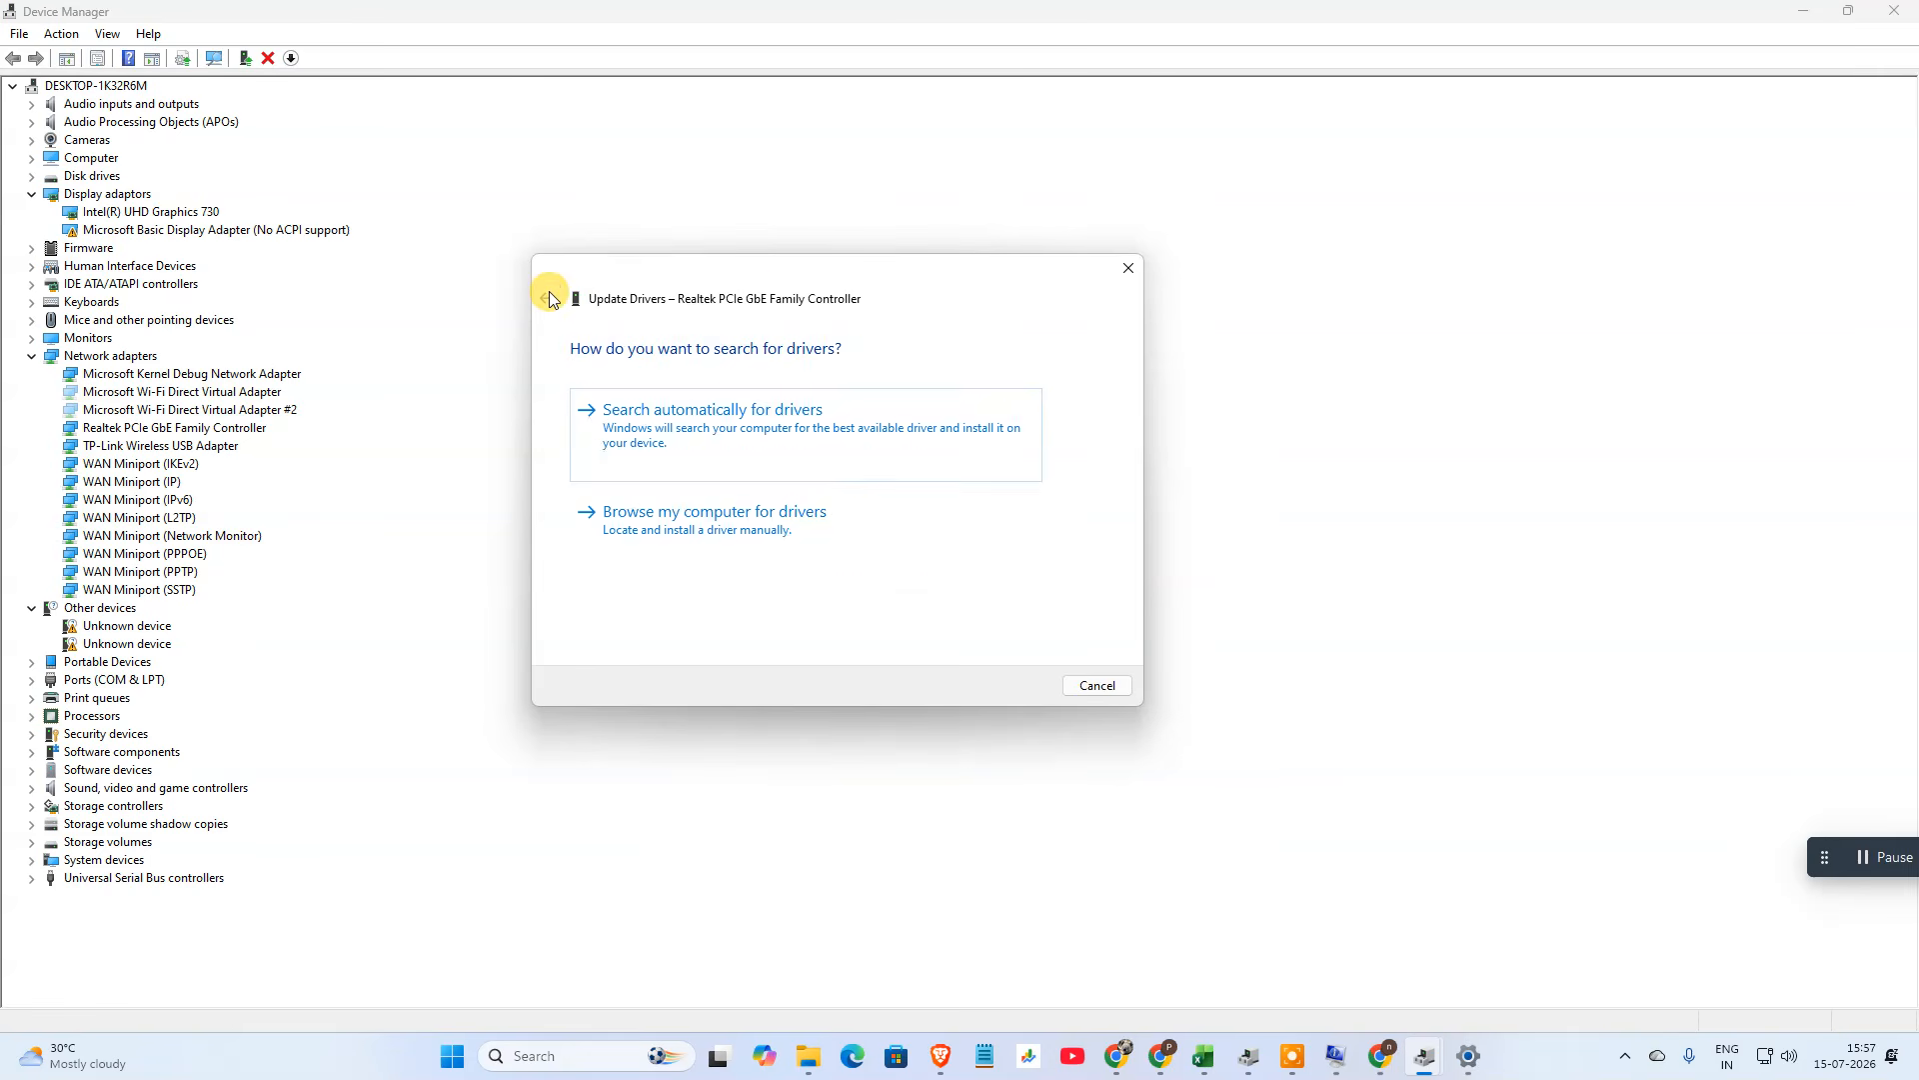
pyautogui.click(811, 530)
pyautogui.click(795, 580)
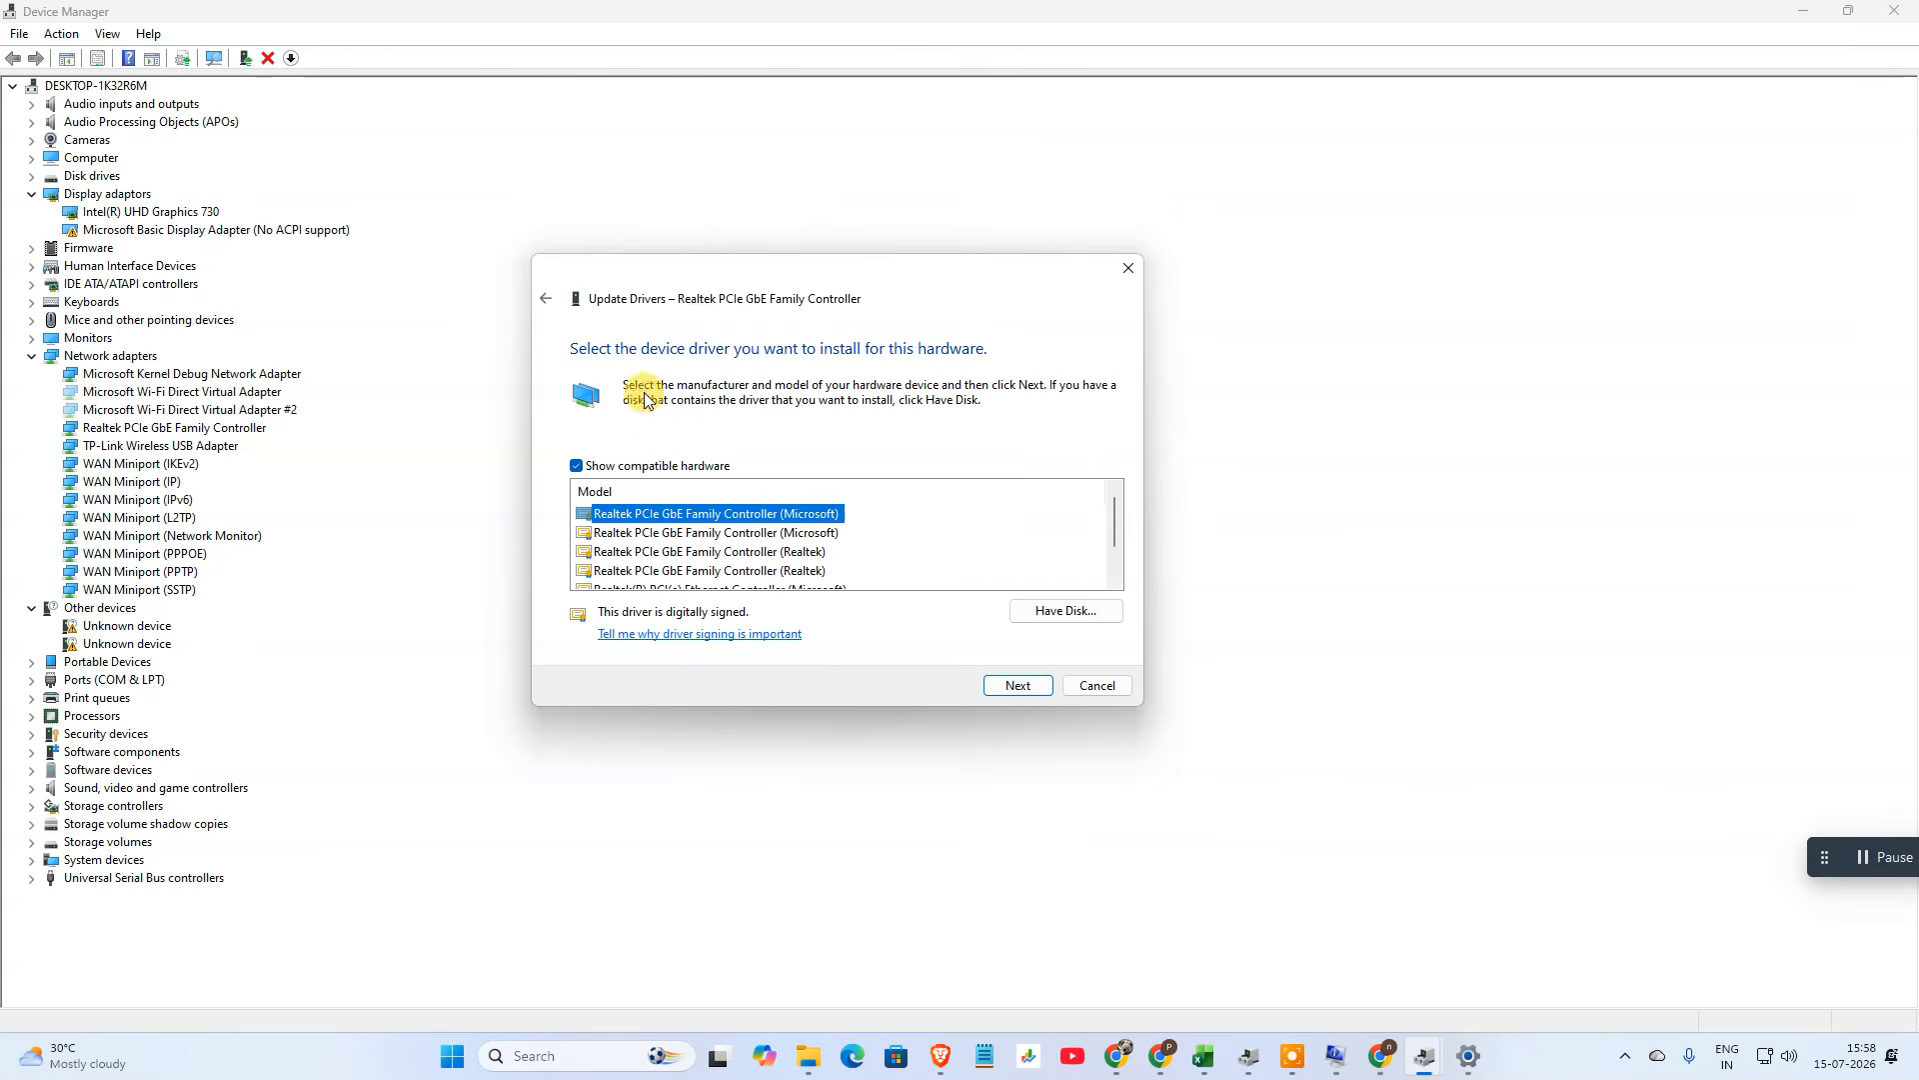
pyautogui.click(714, 534)
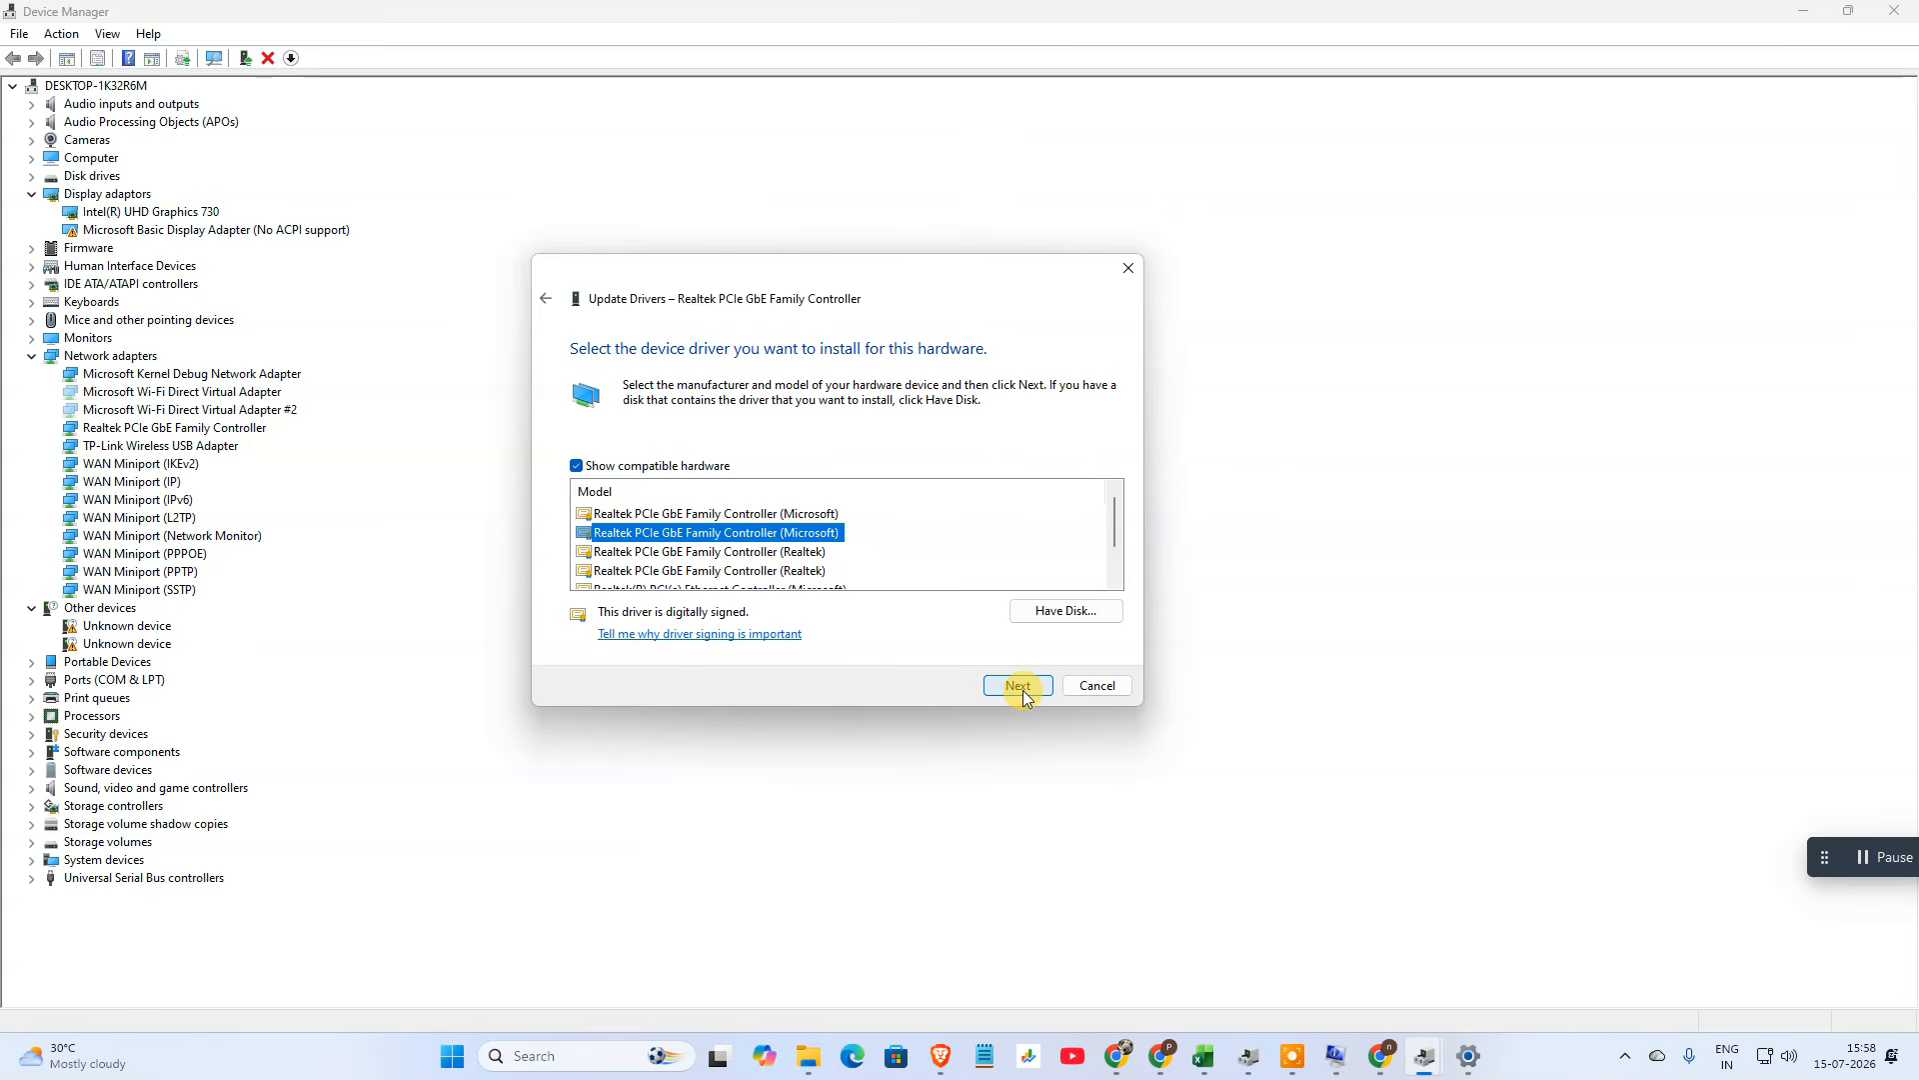
pyautogui.click(1130, 267)
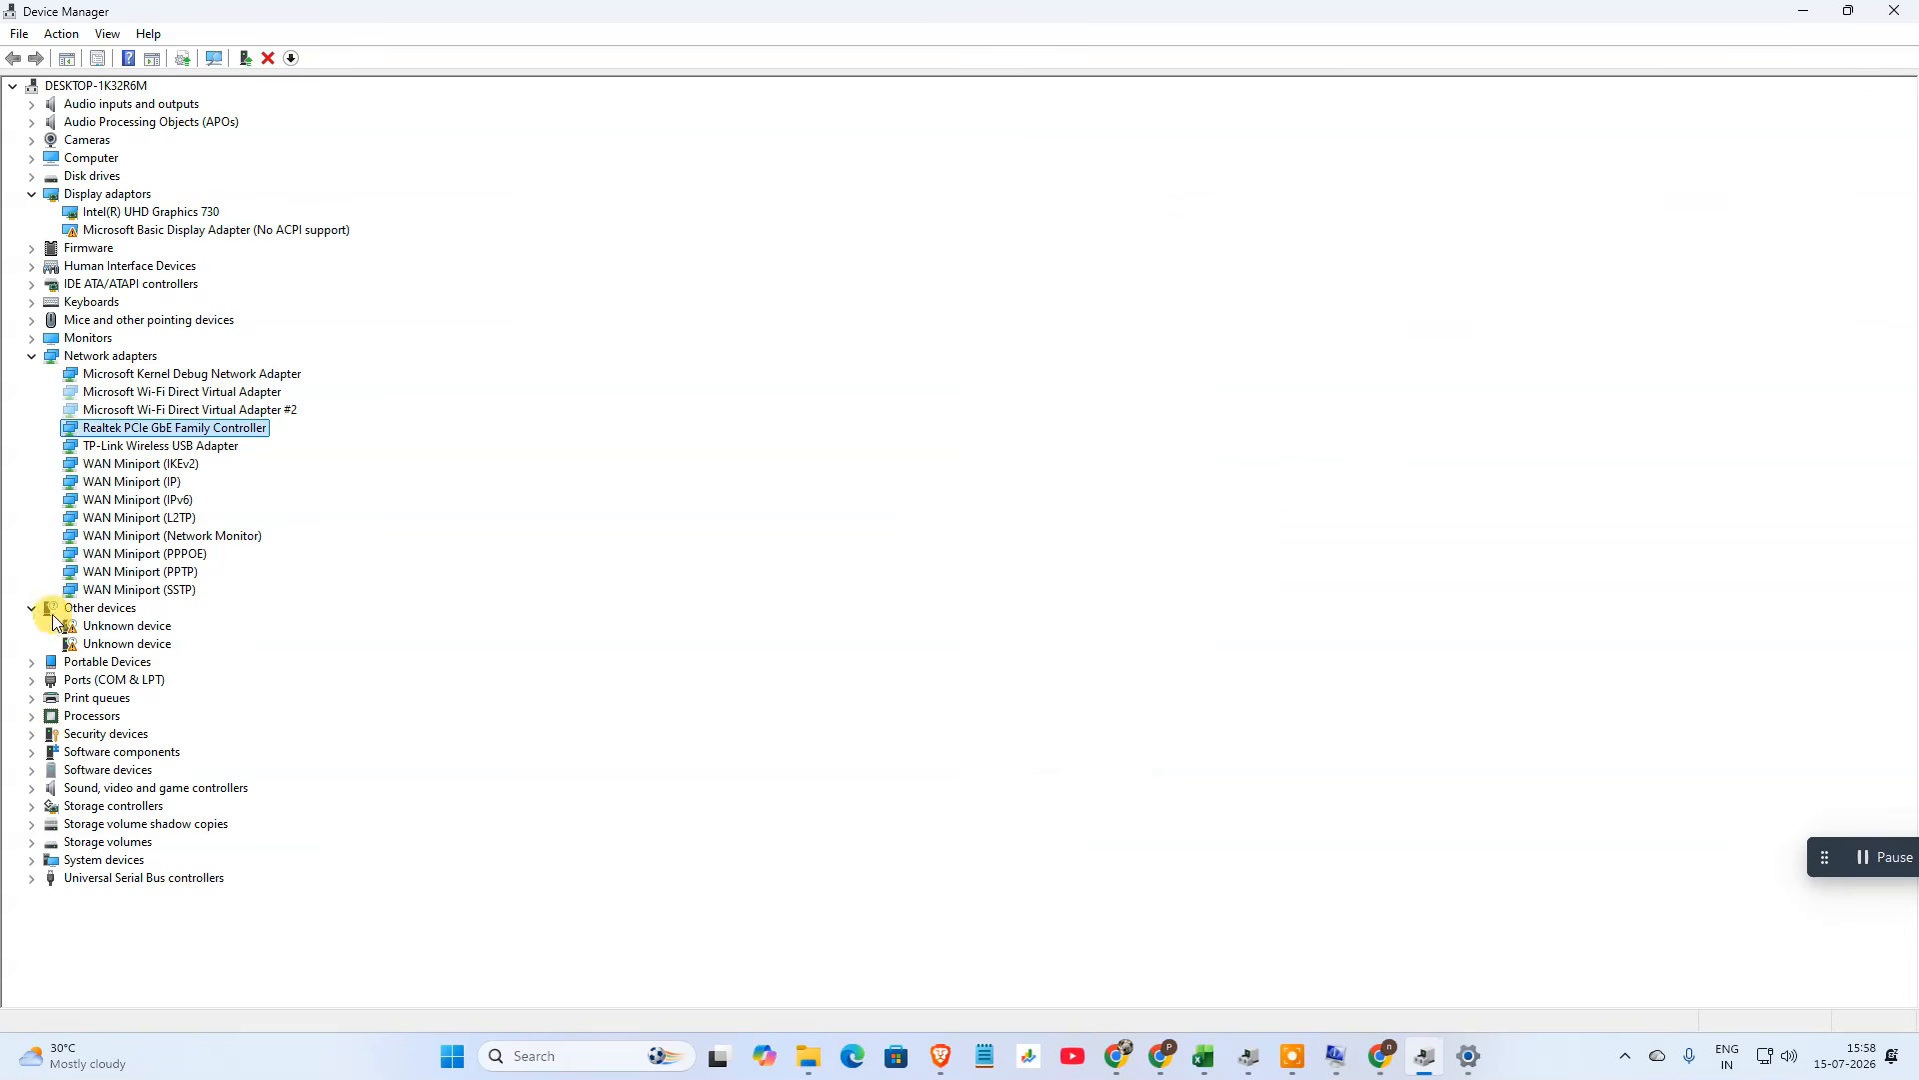
# Collapse the Network adapters category in the device tree.
pyautogui.click(32, 359)
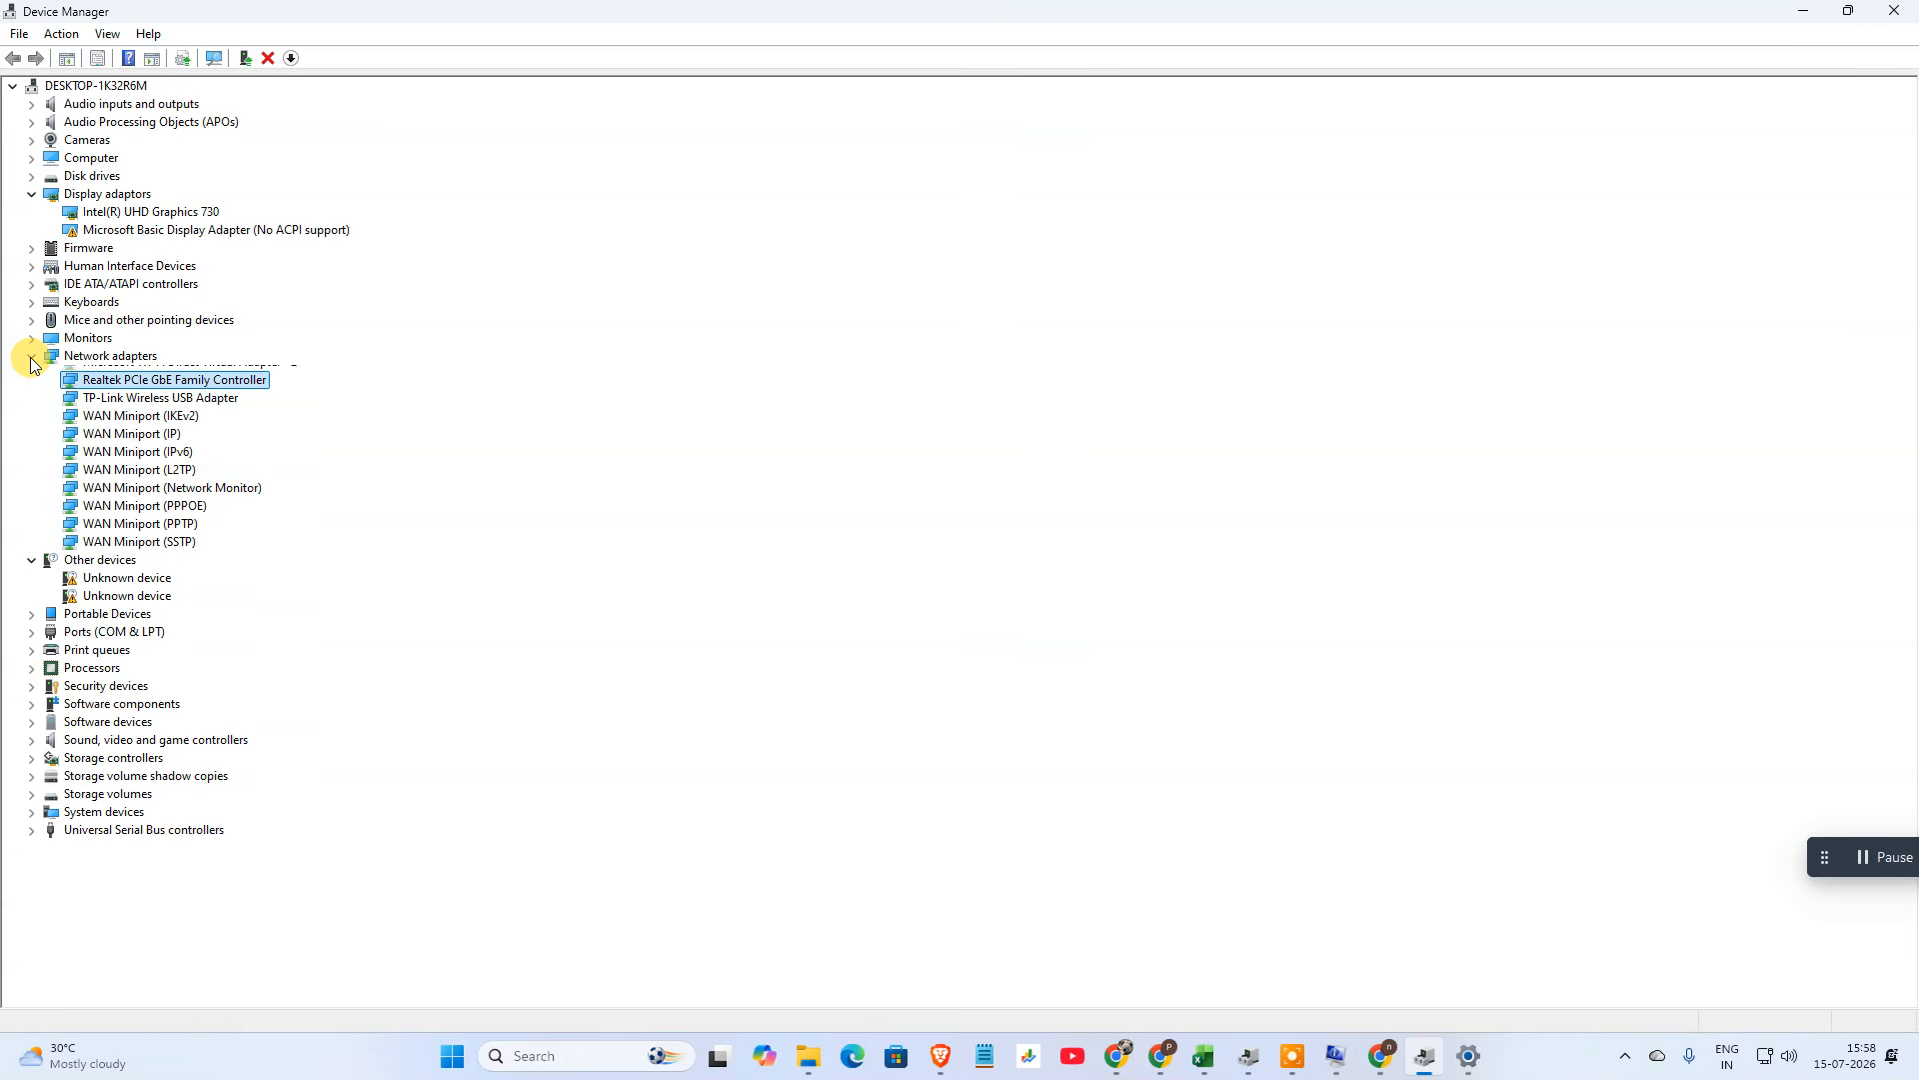
pyautogui.click(32, 358)
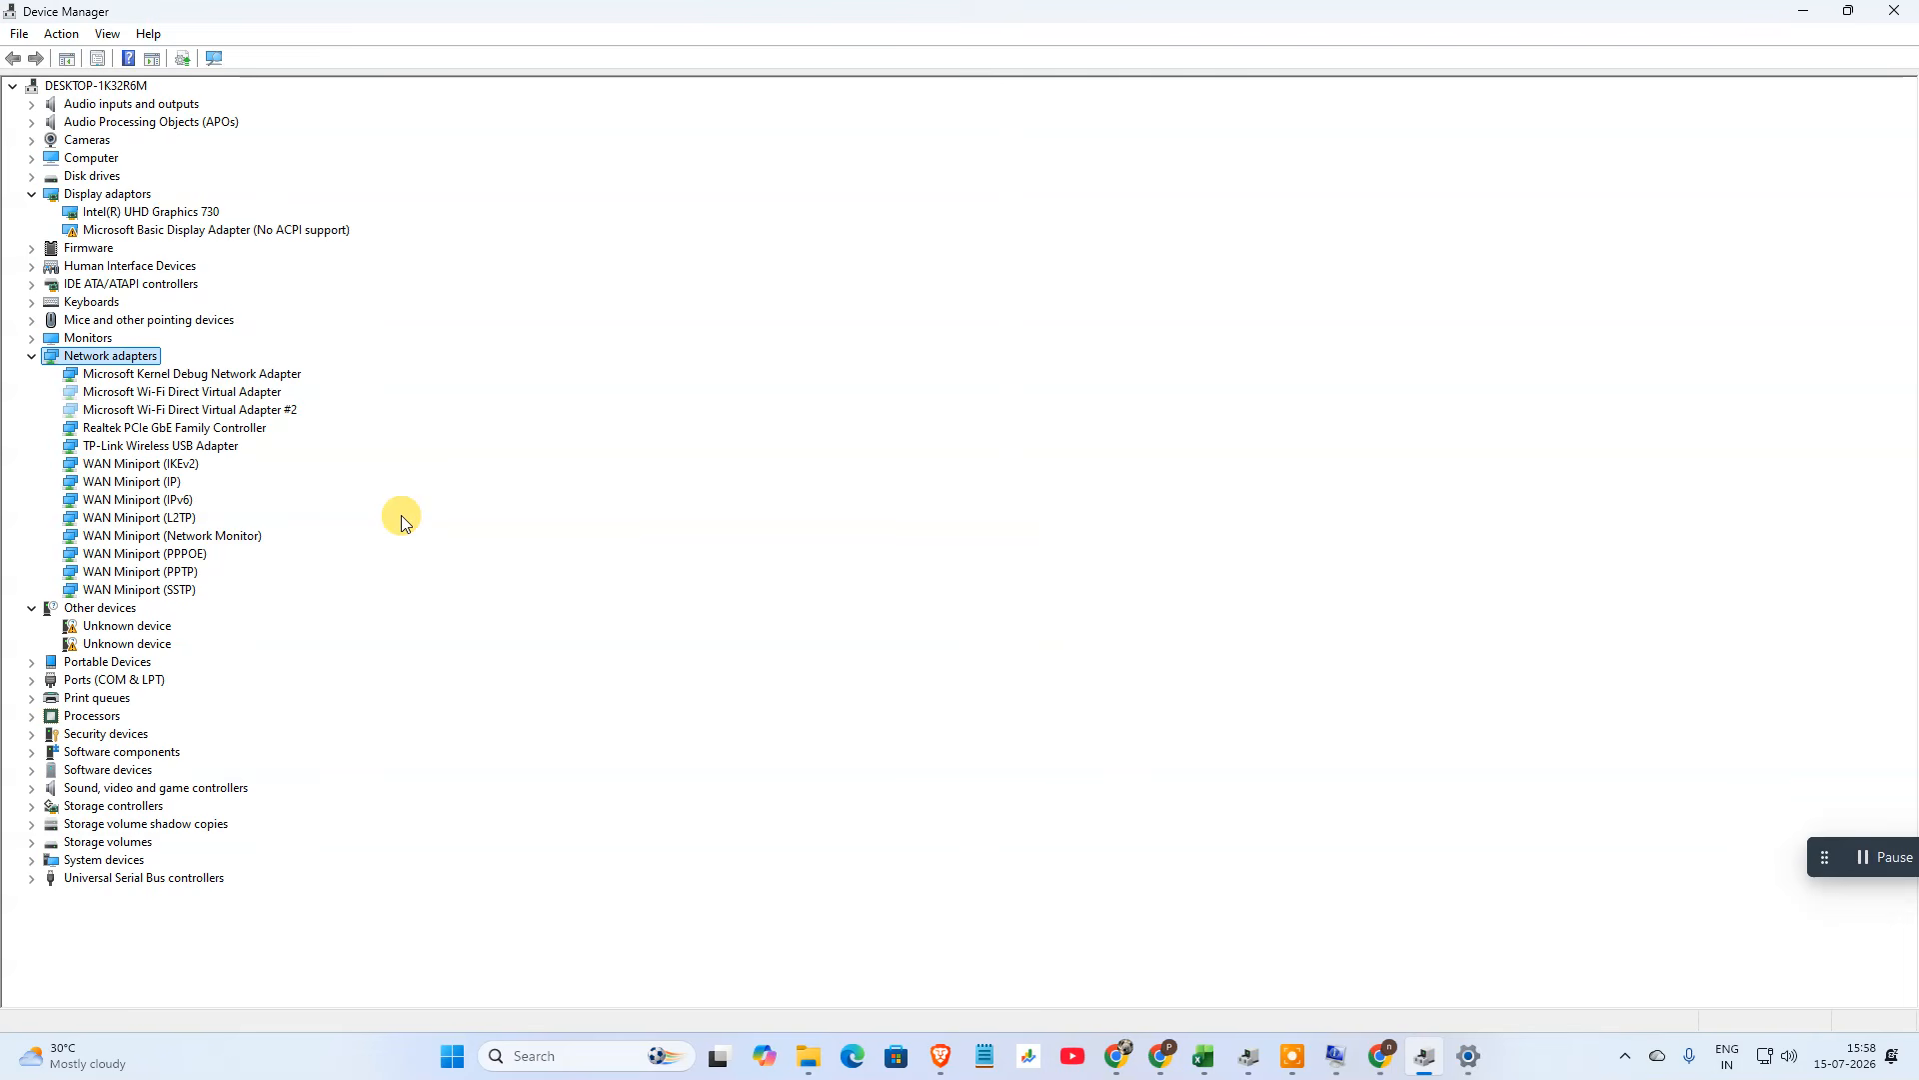
pyautogui.click(31, 357)
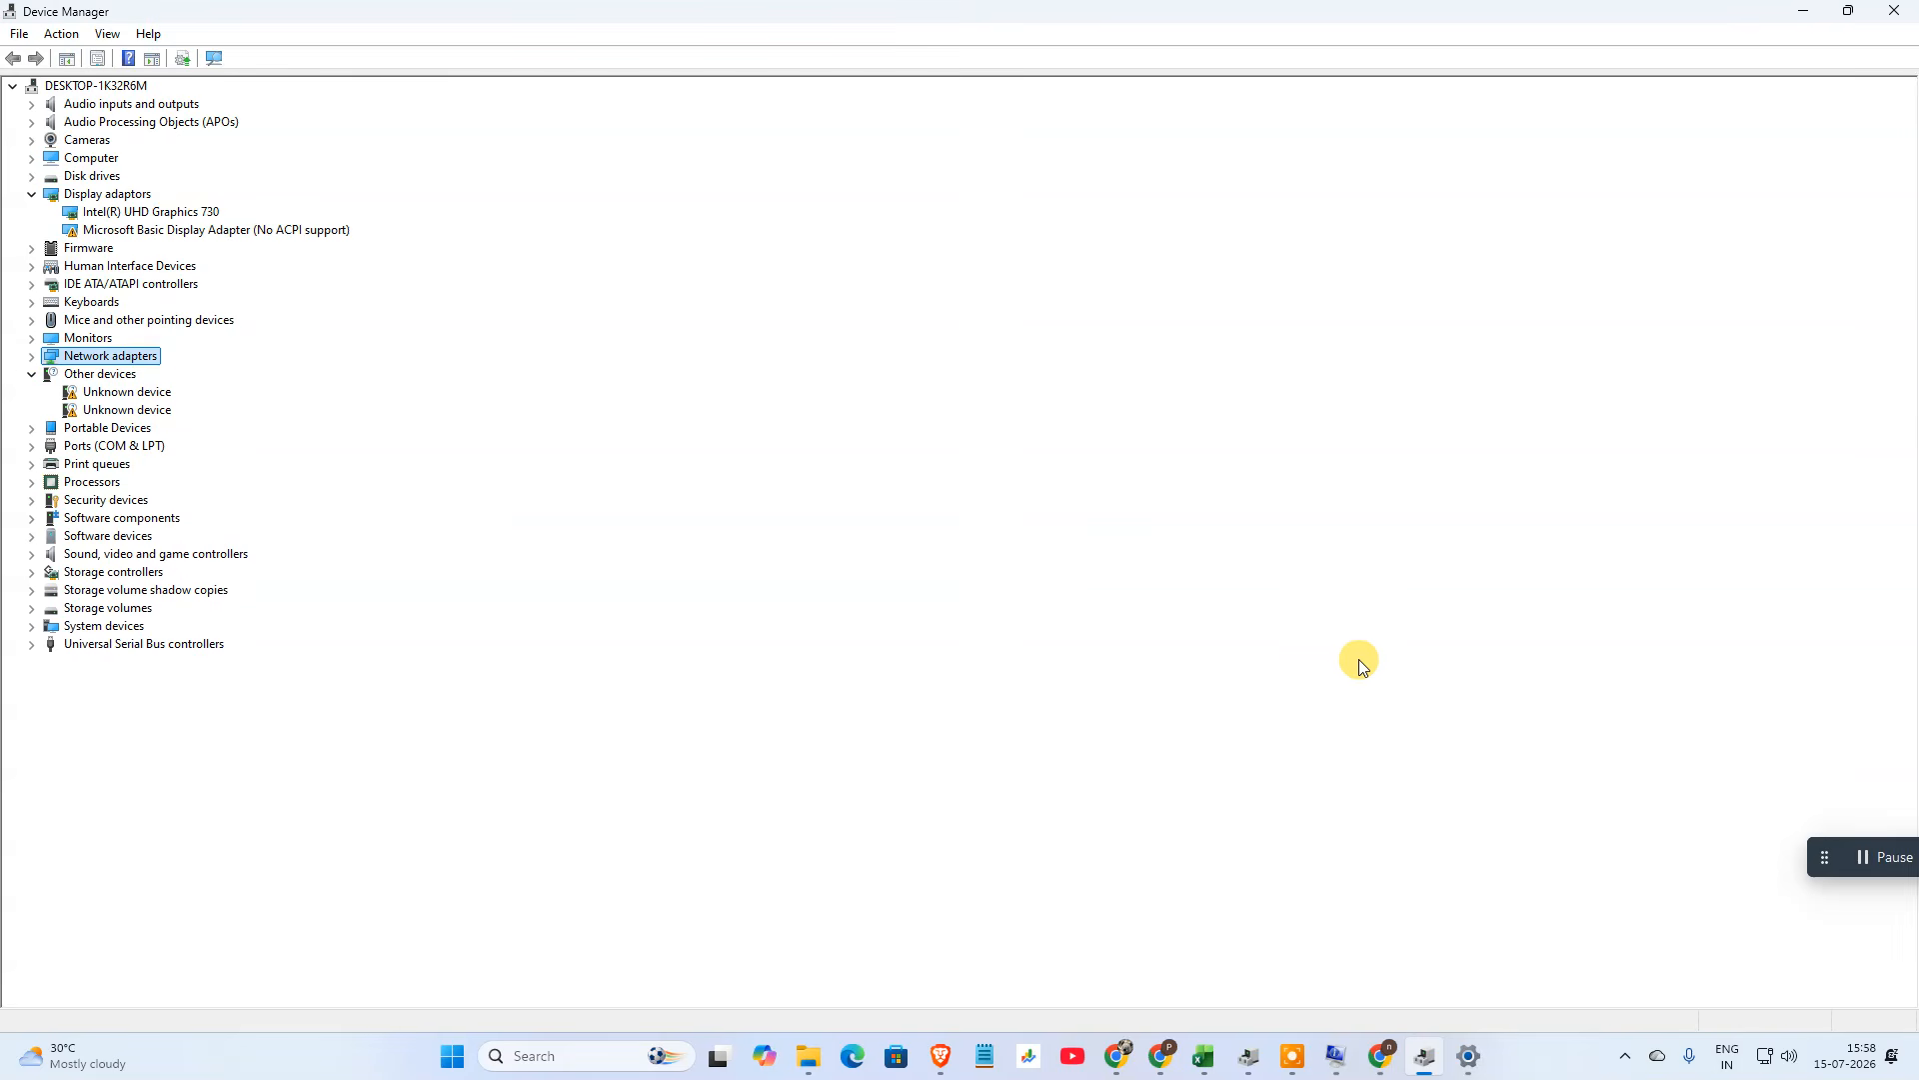
# Switch to Chrome and view the Realtek LAN Driver entries in the LAN section of Gigabyte's H610M H V2 DDR4 support page.
pyautogui.click(1394, 1070)
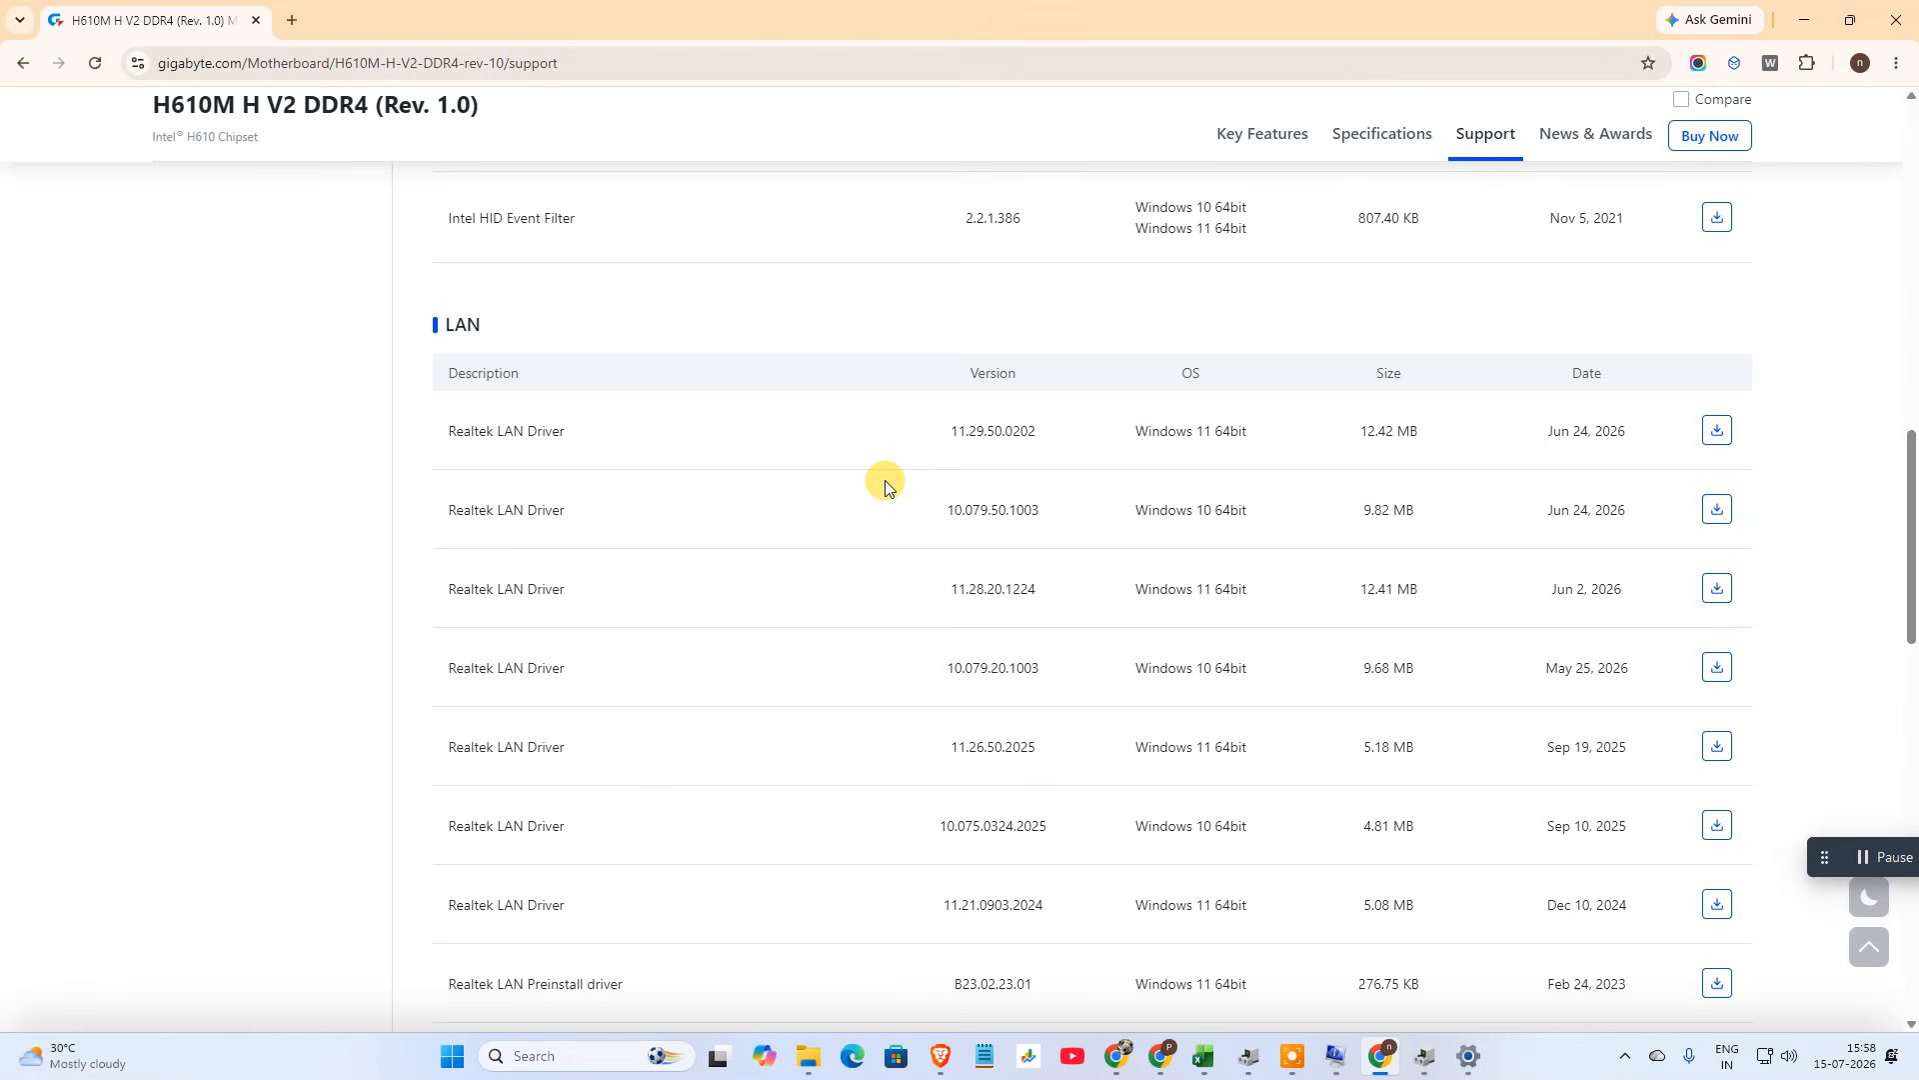
pyautogui.scroll(-1, 589, 659)
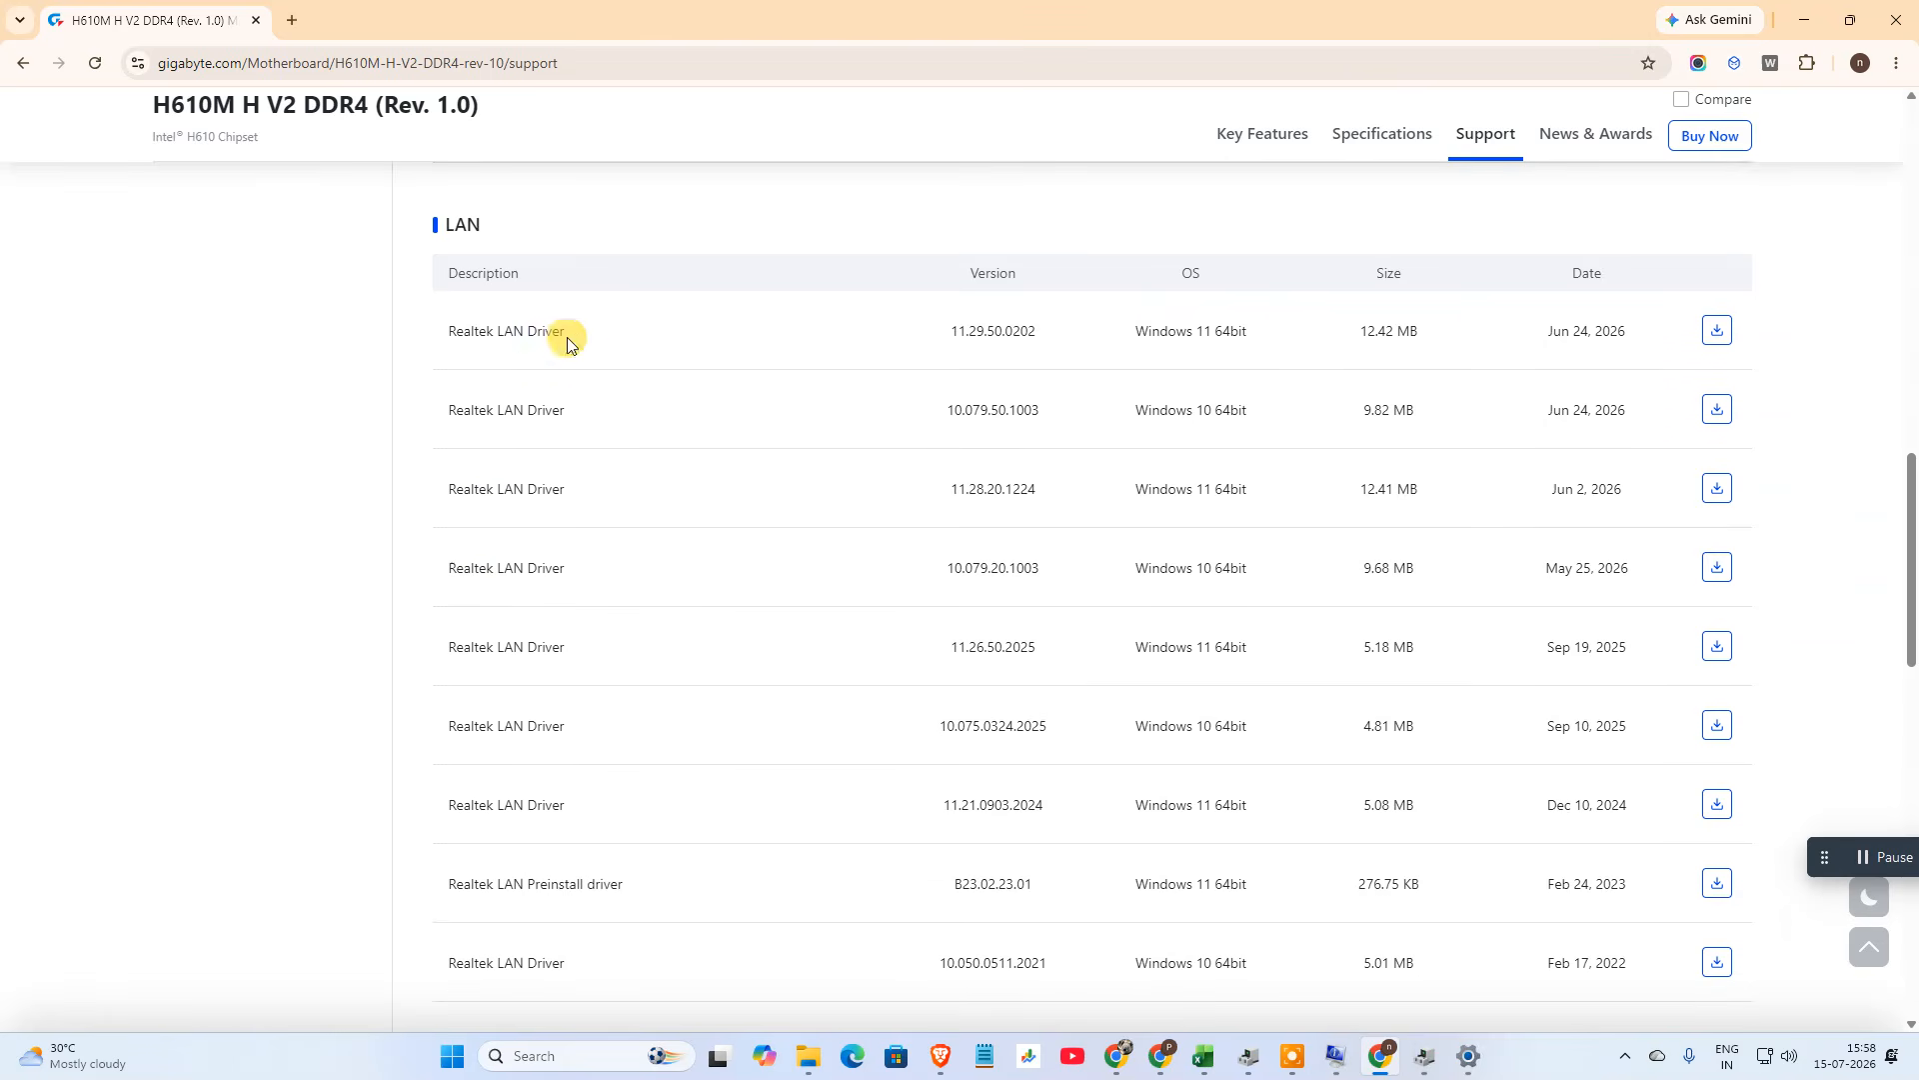